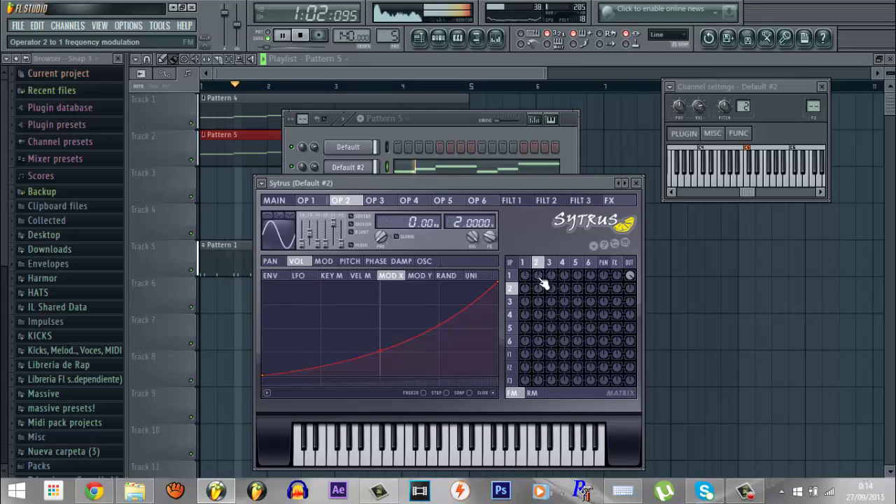
Step: Raise Sytrus operator 2's frequency modulation of operator 1 and lift three scattered oscillator harmonics, including harmonic 63 to 66%
drag(538, 275, 543, 242)
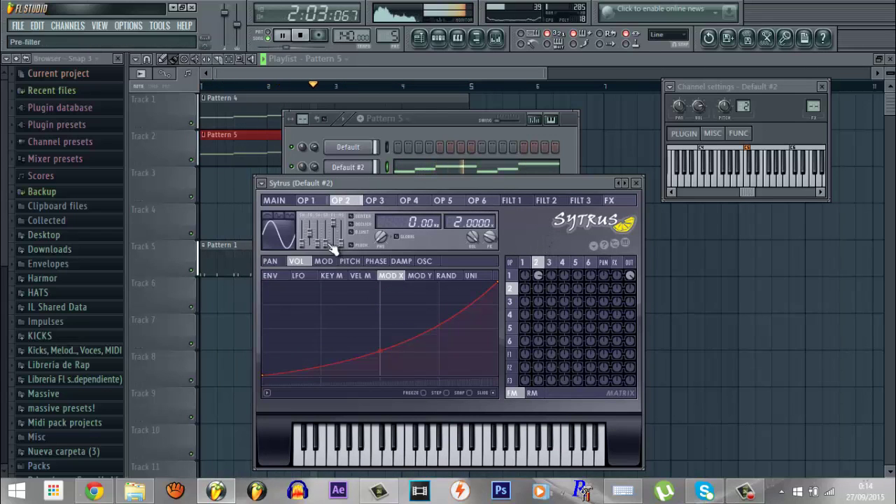
click(422, 261)
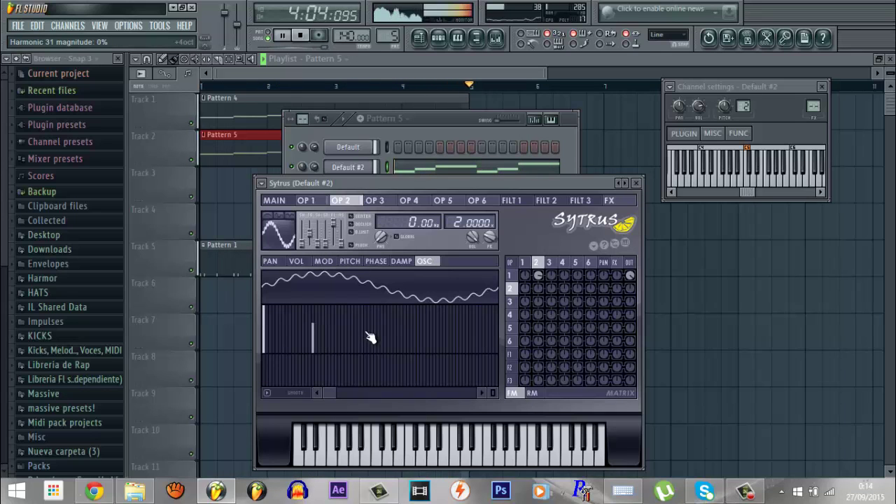
click(366, 334)
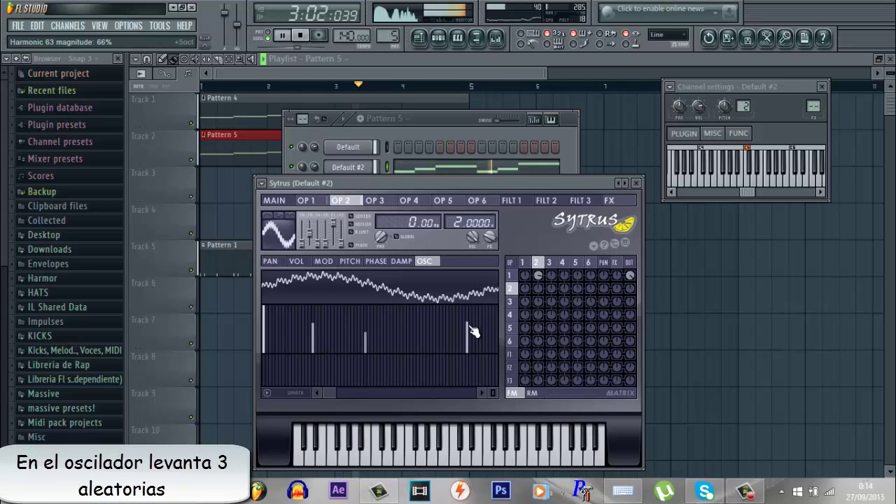
Step: Create an automation clip for the Modulation X knob in Sytrus's main section
click(274, 200)
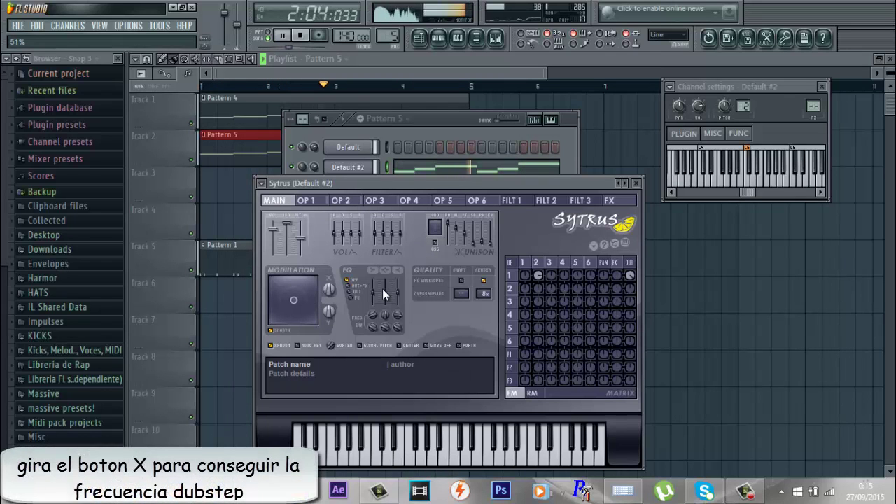
right_click(328, 288)
click(381, 366)
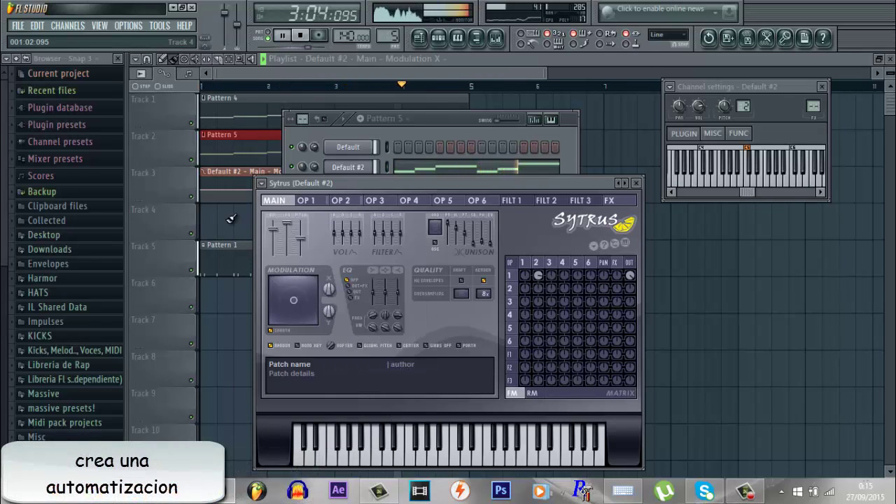
Step: Begin shaping the Modulation X automation envelope on track 3 by adding a control point in bar 1
click(231, 218)
scroll(265, 93, up, 4)
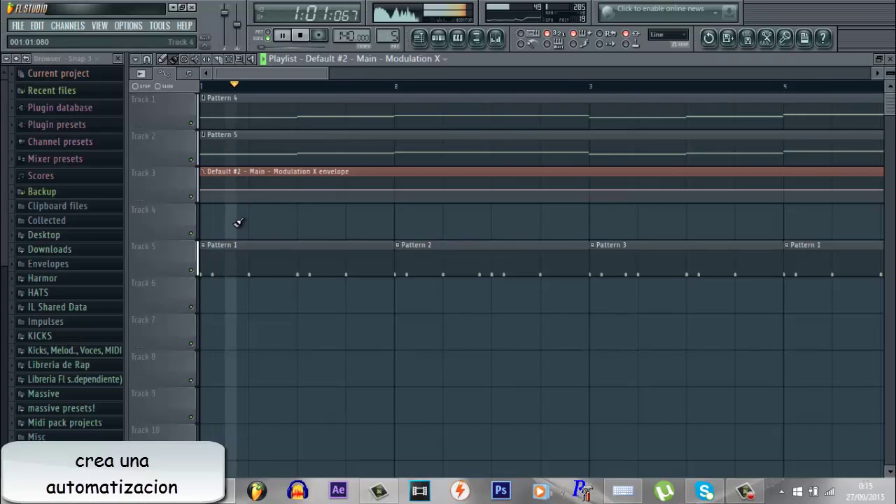
right_click(253, 197)
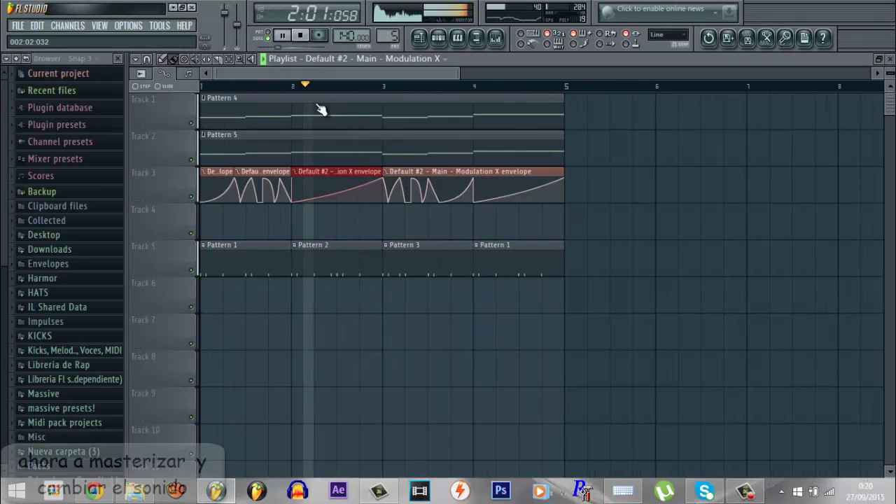
scroll(323, 112, down, 1)
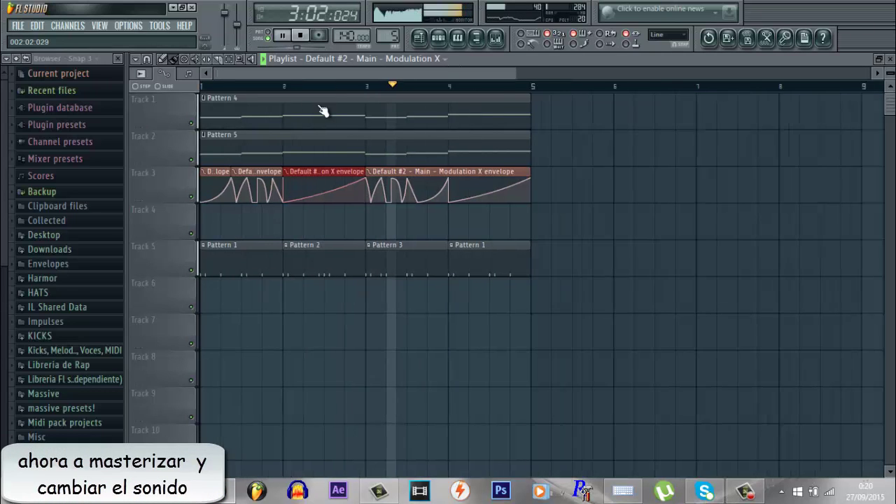
click(456, 42)
click(440, 41)
click(440, 41)
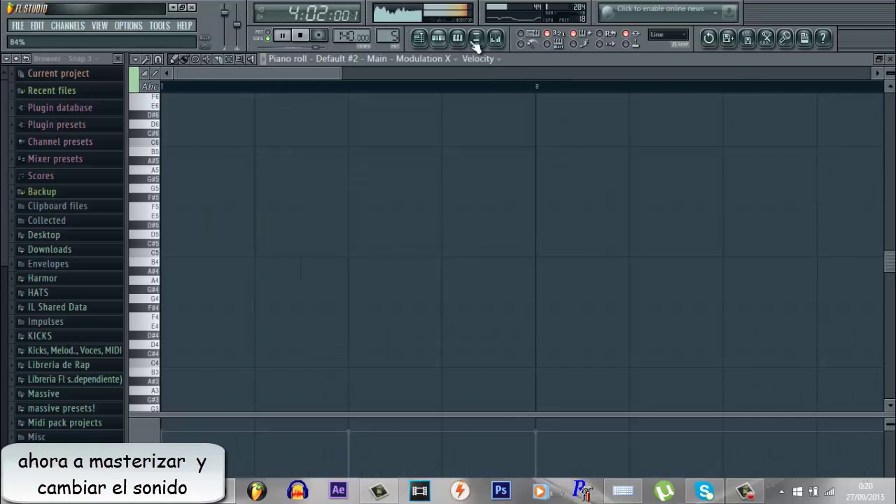
click(890, 59)
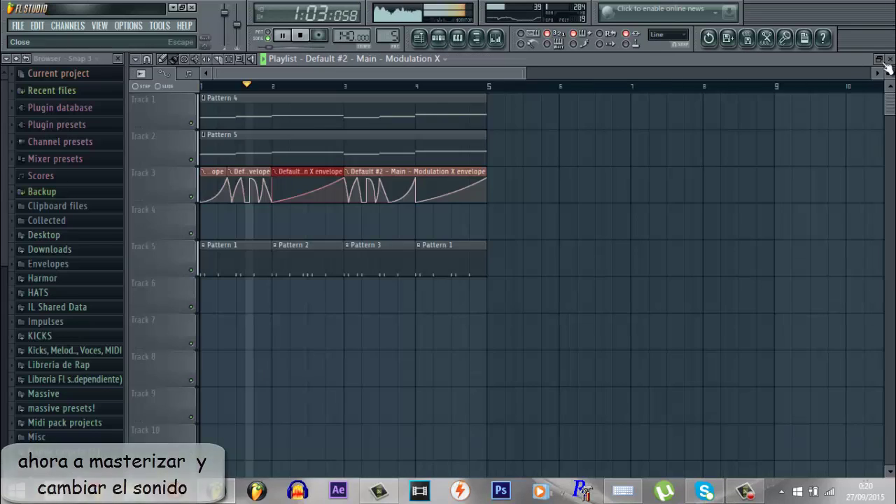
Step: Route the Default and Default #2 channels to mixer tracks starting at Insert 7, and lower both tracks' volumes
click(457, 37)
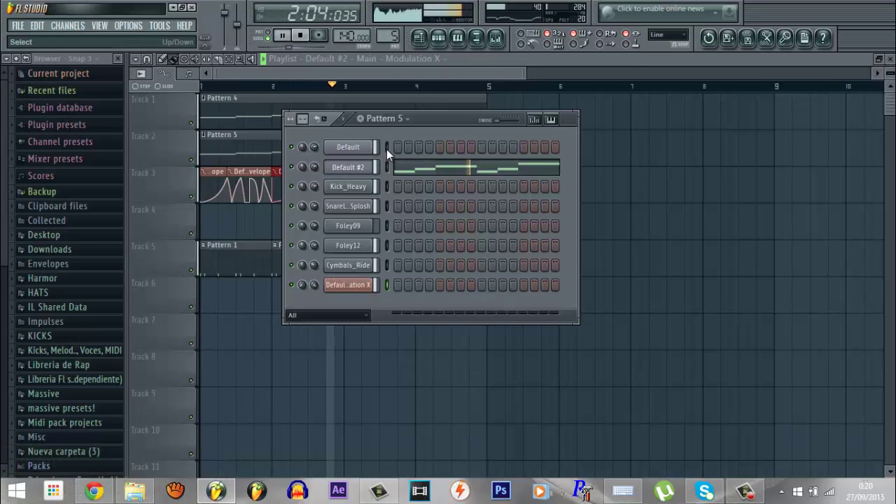
key(F9)
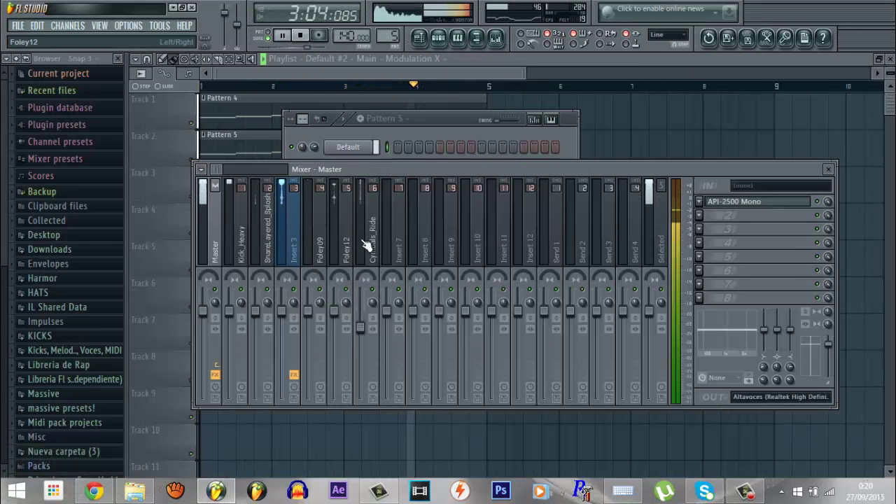
click(400, 249)
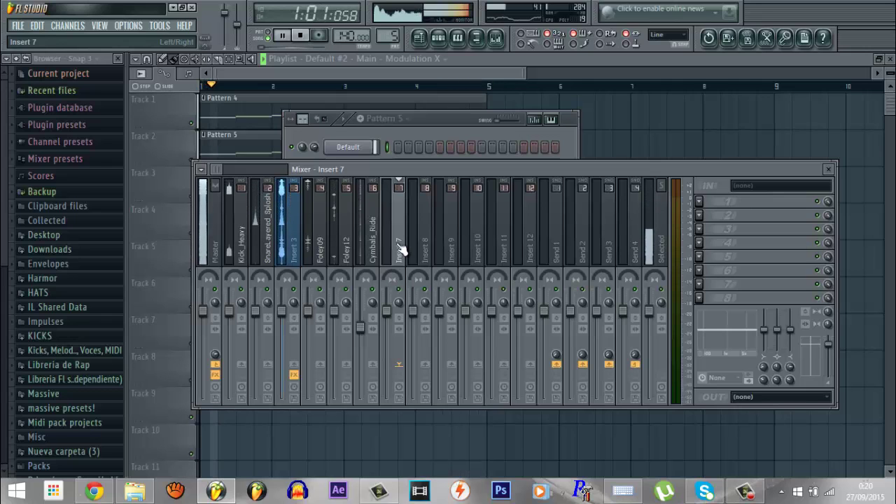
key(ctrl+l)
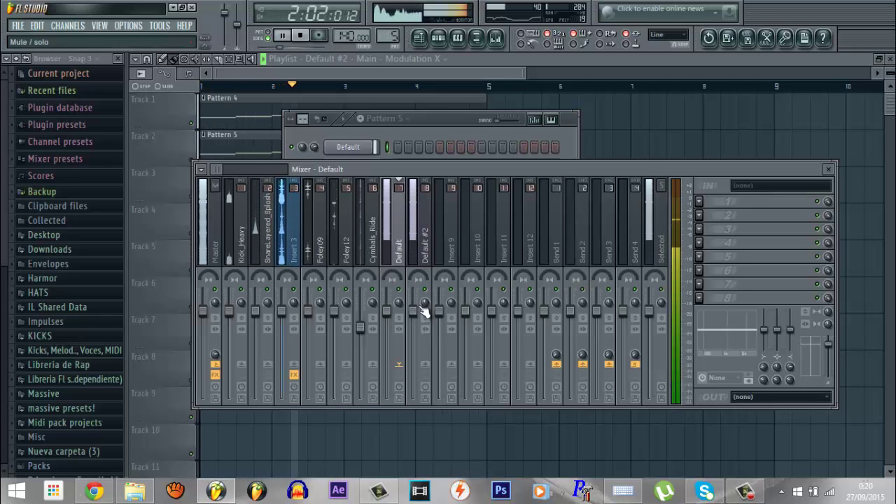
drag(387, 351, 389, 375)
drag(413, 311, 416, 317)
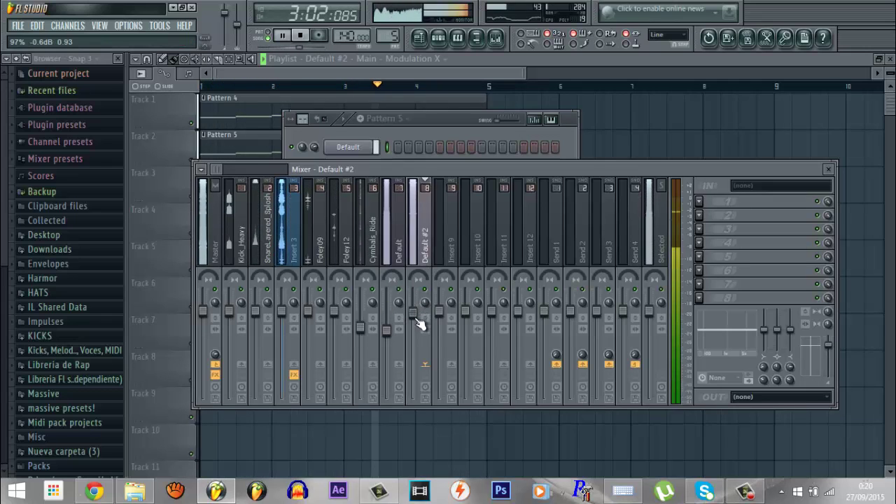
Step: Copy the API-2500 Mono compressor from mixer Insert 3 to the Default #2 track
click(294, 231)
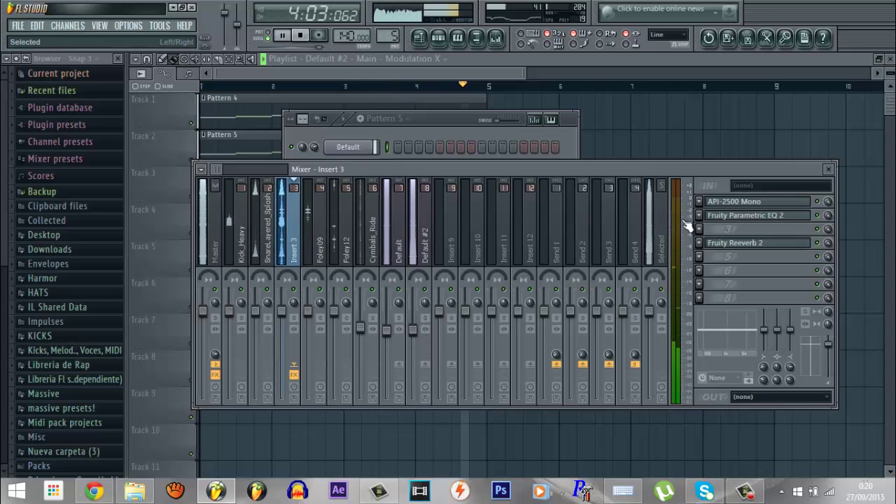
click(698, 202)
click(666, 257)
drag(667, 257, 417, 238)
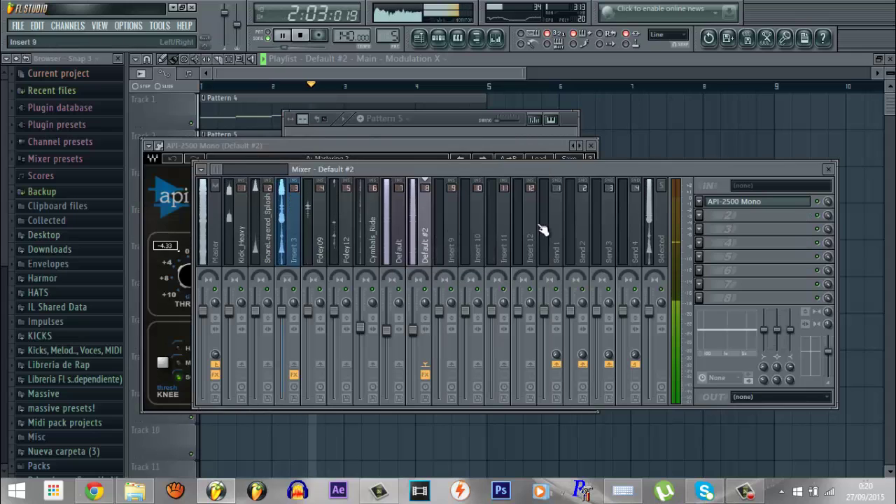
Step: Load the Bass preset in API-2500 Mono on the Default #2 track and close the compressor window
click(734, 202)
click(736, 203)
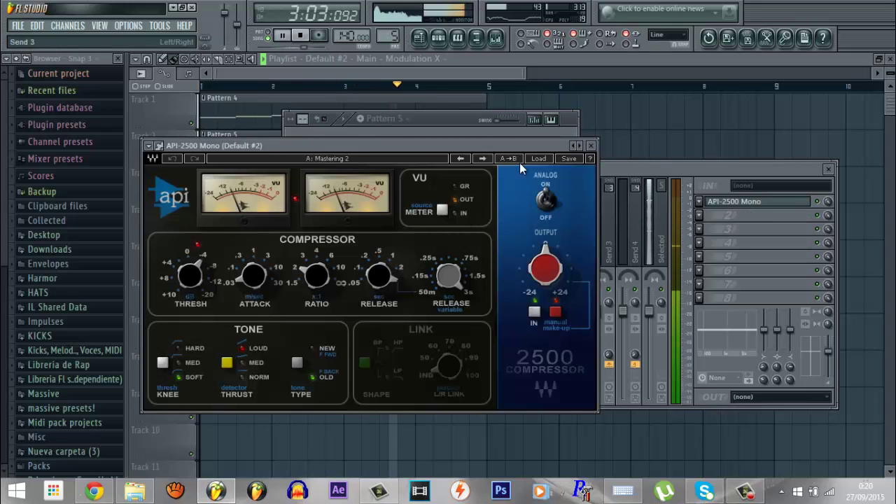
click(538, 158)
click(571, 238)
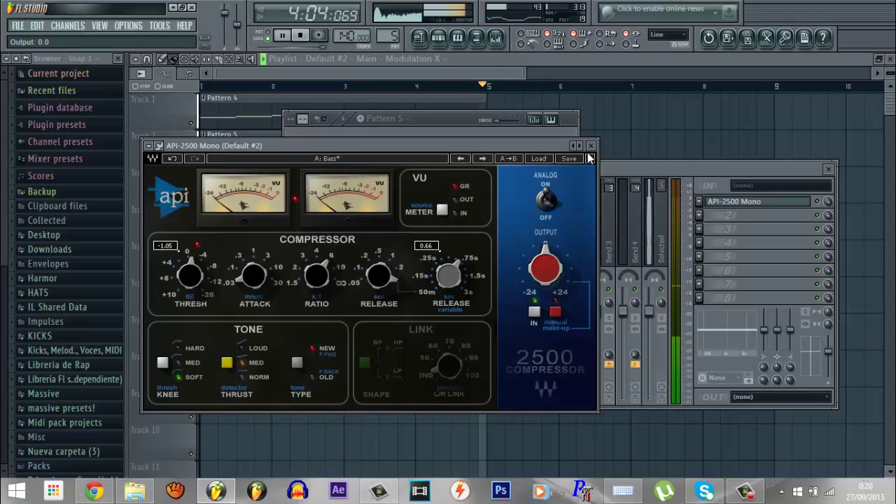
click(590, 146)
Step: Raise the two synth tracks' volumes, with Default at 88%, and copy API-2500 Mono from Default #2 to Default
drag(416, 334, 392, 317)
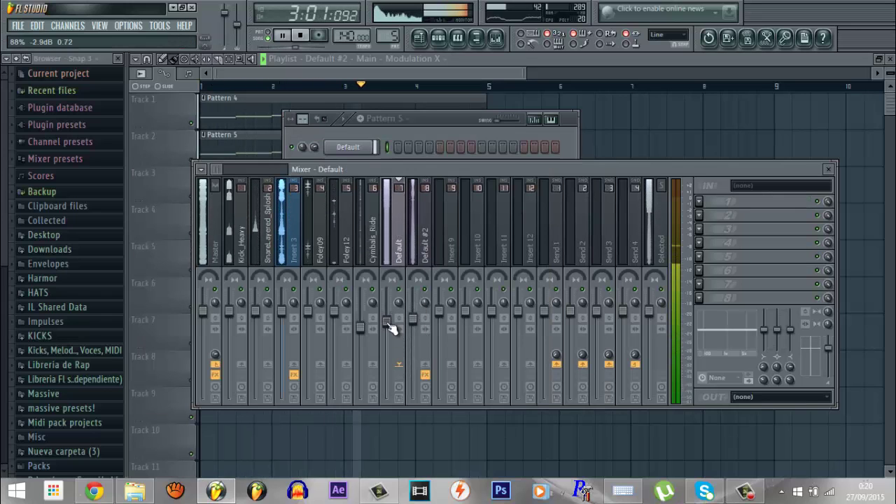
click(427, 231)
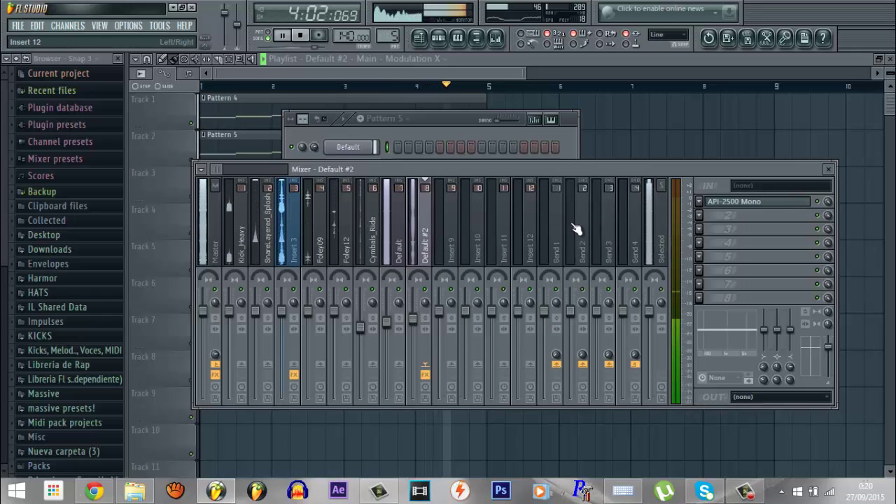
click(698, 201)
drag(728, 259, 389, 235)
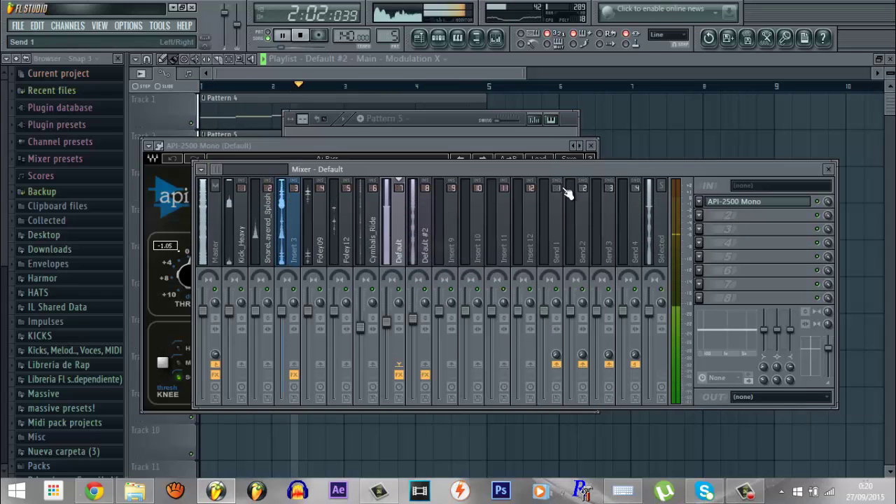
Step: Reset the volume faders of the Default and Default #2 mixer tracks
right_click(397, 304)
click(418, 317)
right_click(417, 312)
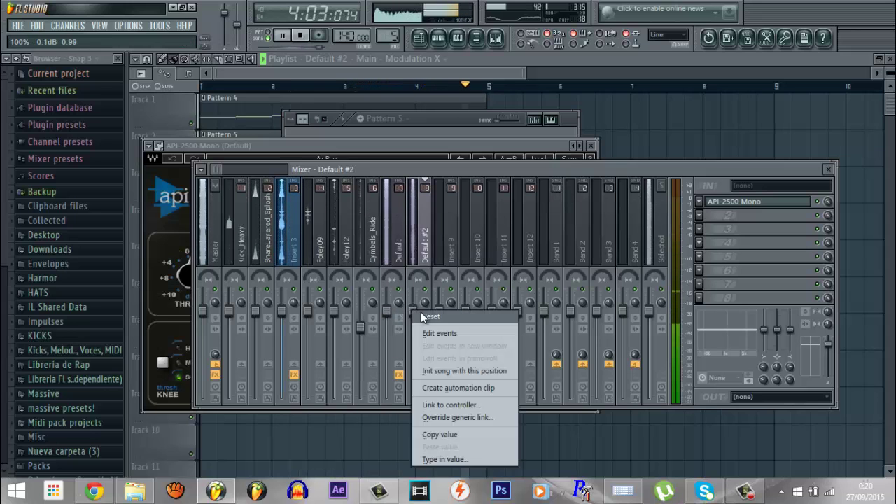
click(424, 319)
Step: Add Fruity Parametric EQ 2 to slot 2 of the Default #2 track and load a preset that cuts the low and high ends
click(423, 242)
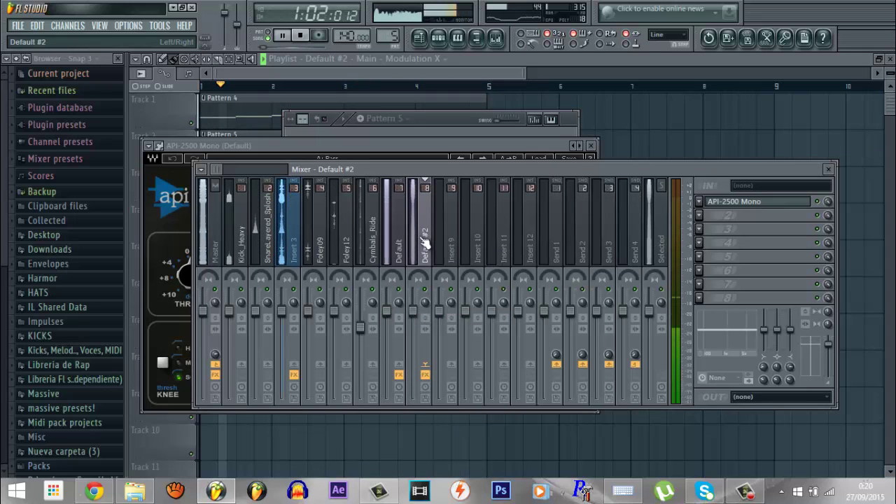
click(698, 215)
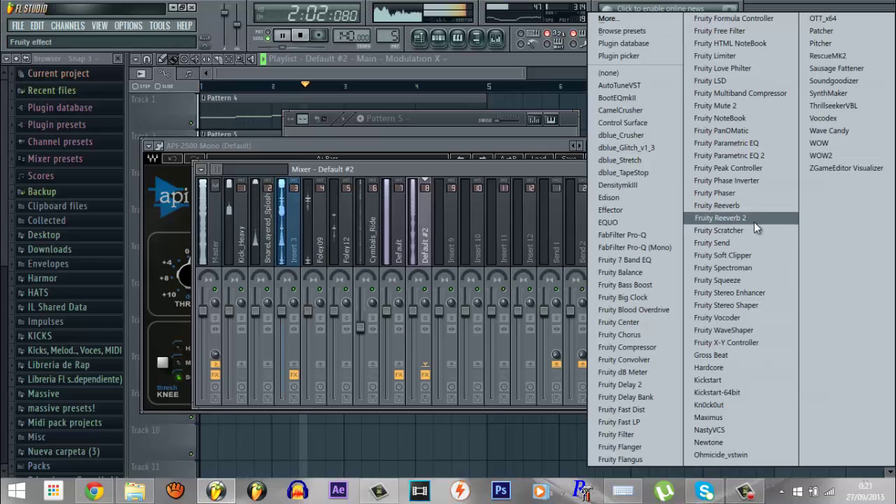
click(742, 154)
click(180, 177)
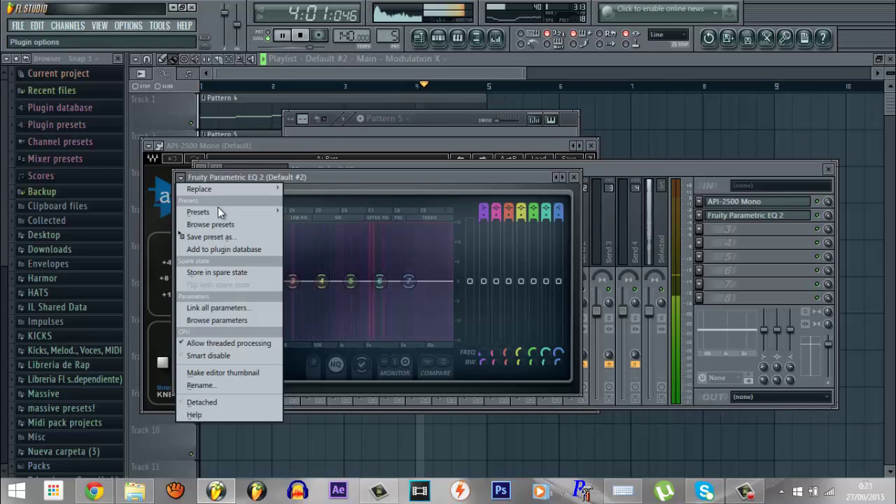
mouse_move(213, 211)
click(325, 361)
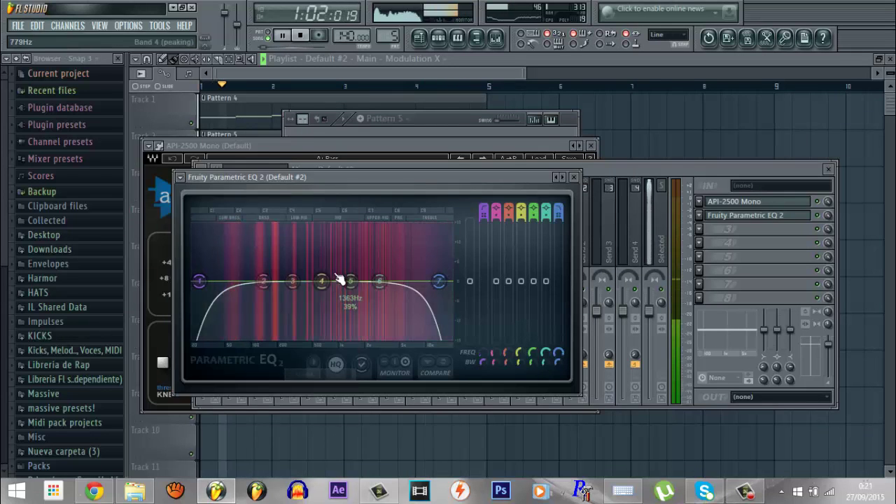
Step: Boost EQ bands 3 and 6, cut band 4, set band 5 to -2.0 dB at 3188 Hz and band 2 to 0.4 dB at 68 Hz
drag(389, 262, 418, 256)
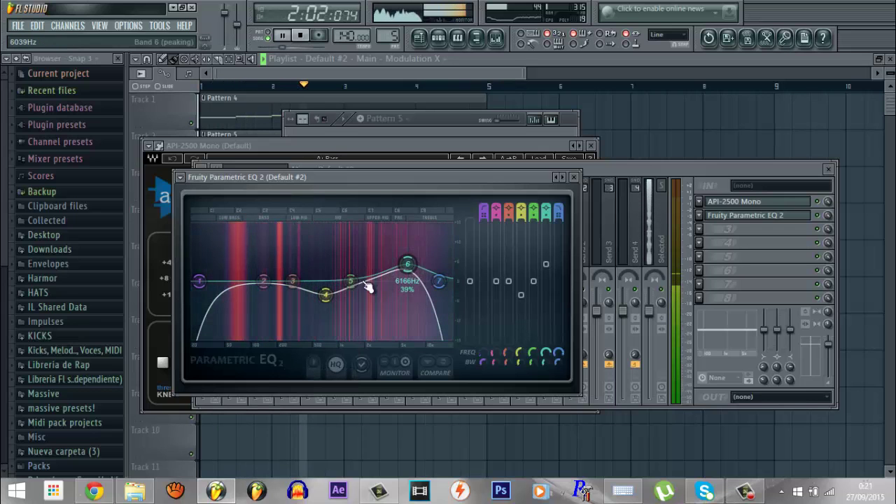
drag(354, 283, 382, 292)
drag(317, 265, 374, 245)
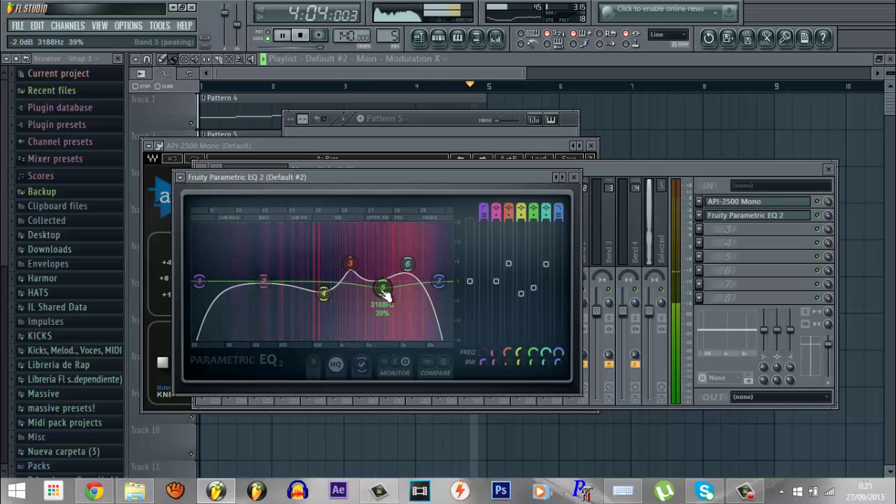
drag(265, 297, 238, 282)
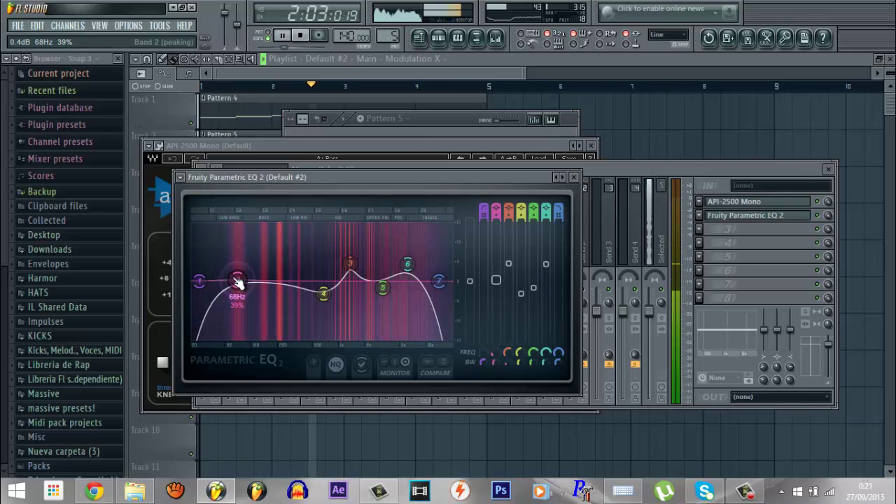
click(573, 177)
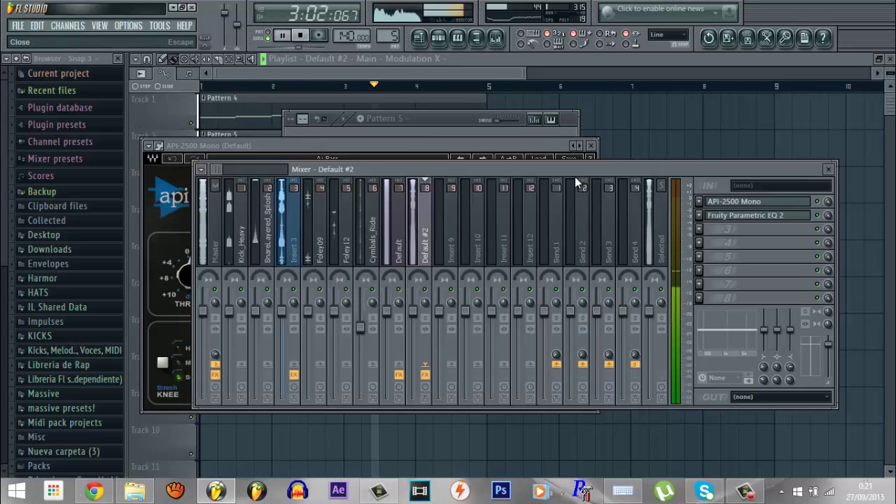
Step: Add the WOW filter to slot 7 of the Default #2 track and select its Chorus preset
click(698, 280)
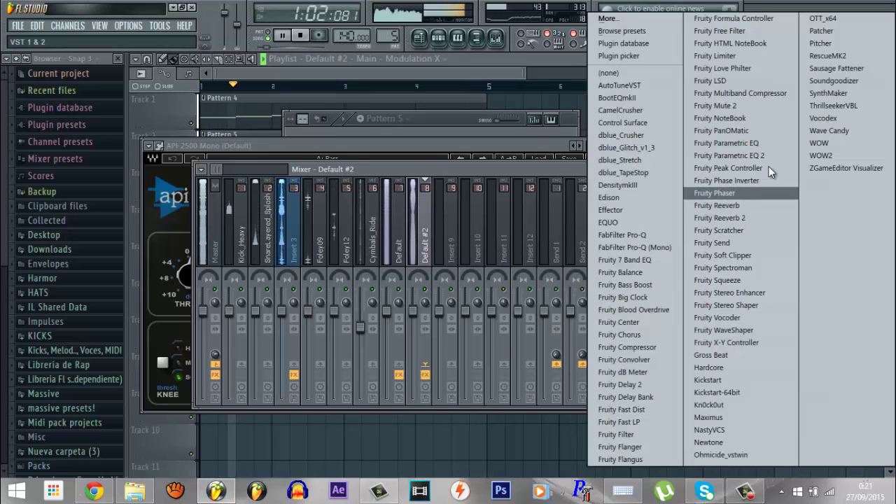
click(838, 143)
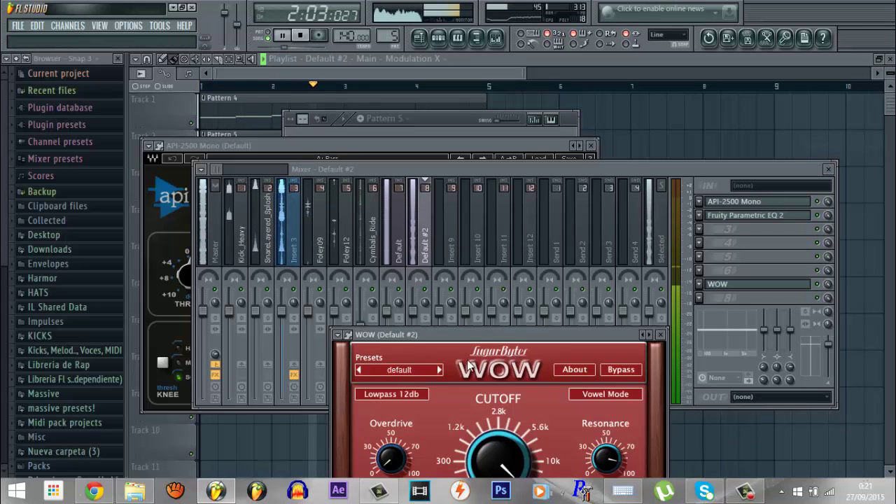
click(439, 370)
click(439, 370)
click(440, 370)
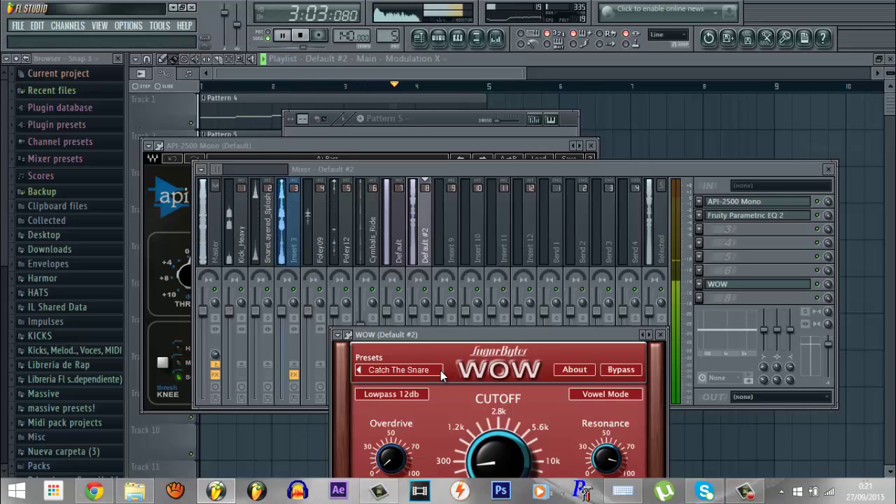
click(440, 370)
drag(455, 337, 447, 232)
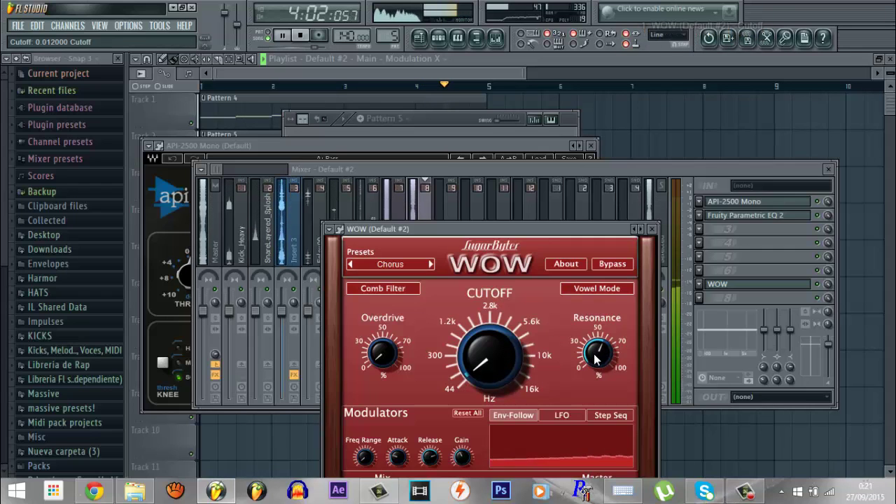
Step: Create automation clips for WOW's Cutoff, Resonance and Overdrive, and make the Overdrive envelope fall from maximum to zero within bar 1's first beat
click(628, 45)
click(683, 92)
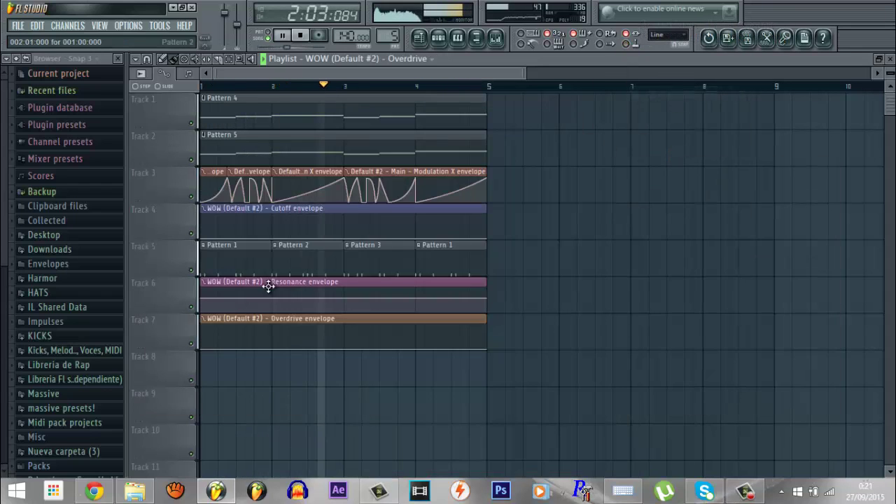
drag(205, 346, 214, 324)
right_click(215, 342)
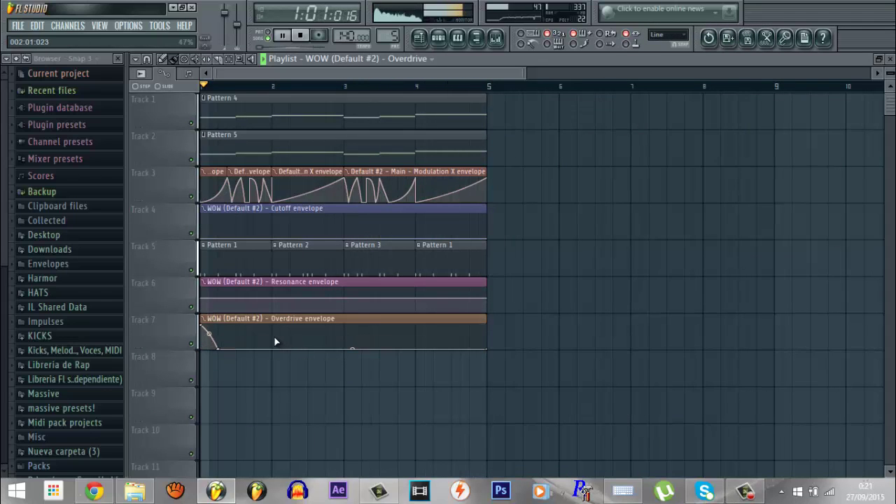
Step: Shape the rest of the Overdrive envelope into rising ramps peaking at bars 2, 3, 4 and 5, dropping to zero after each peak
right_click(277, 319)
drag(282, 328, 277, 326)
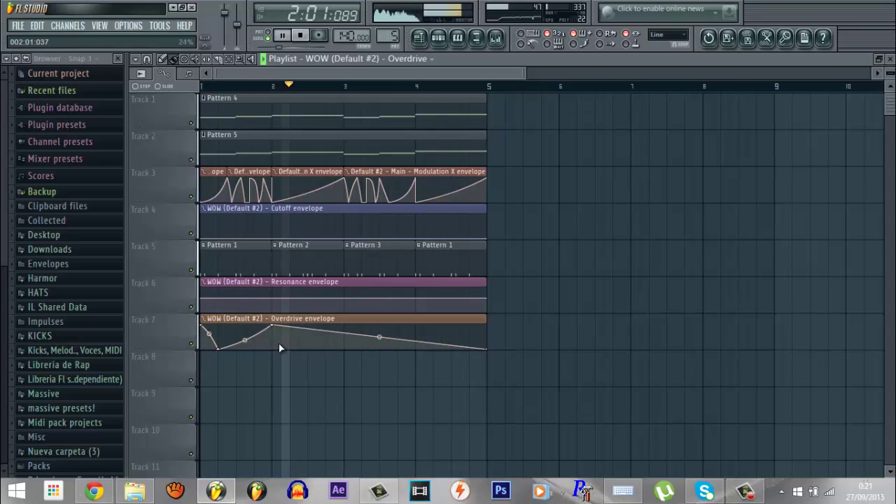
right_click(279, 348)
right_click(350, 327)
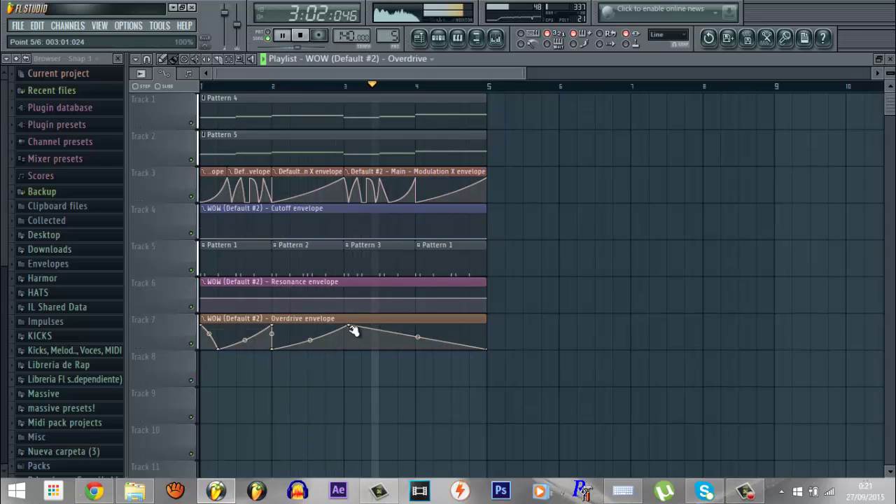
right_click(350, 346)
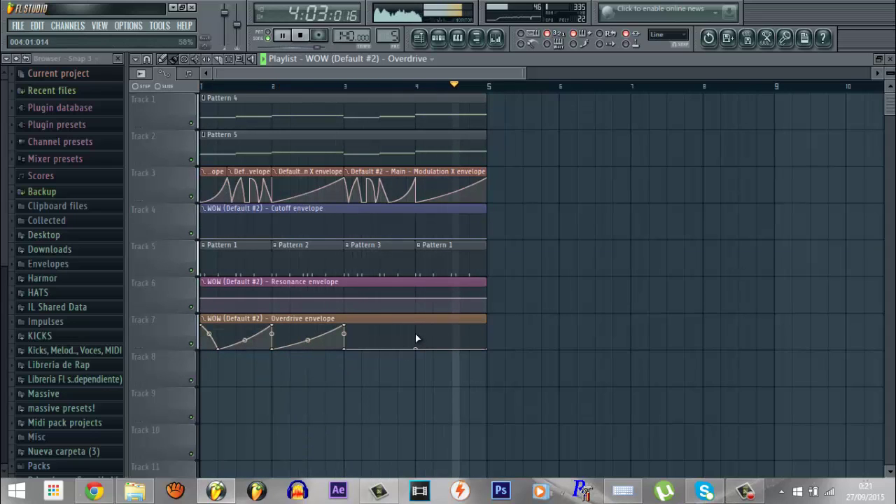
right_click(415, 327)
right_click(416, 348)
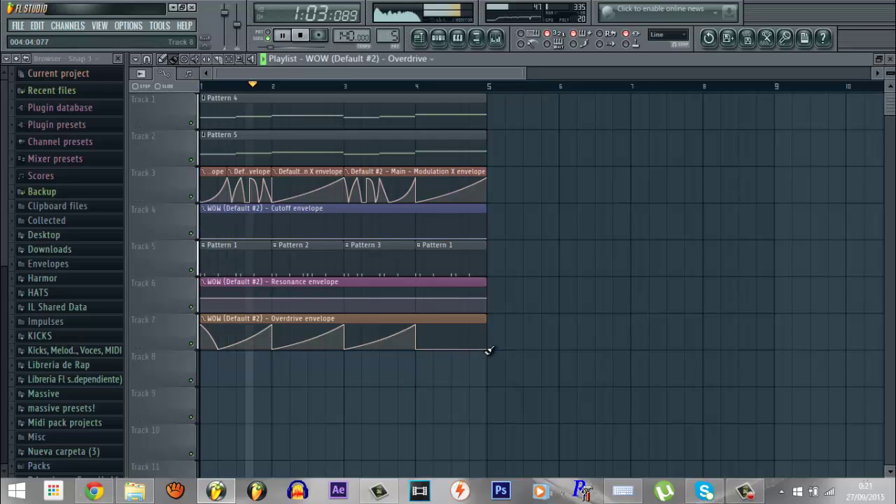
drag(488, 349, 487, 326)
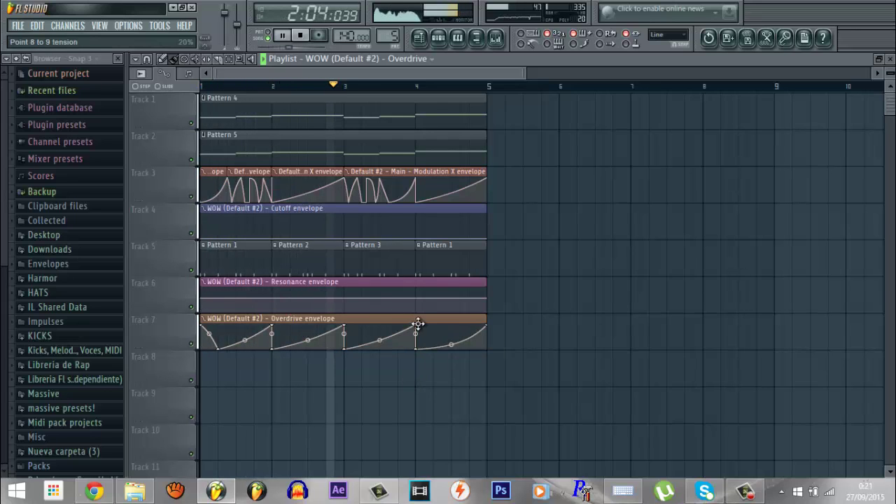
Step: Shape the Resonance envelope to start at maximum, fall to zero at bar 2, peak halfway through bar 2 and reach zero at bar 3
right_click(343, 311)
right_click(272, 313)
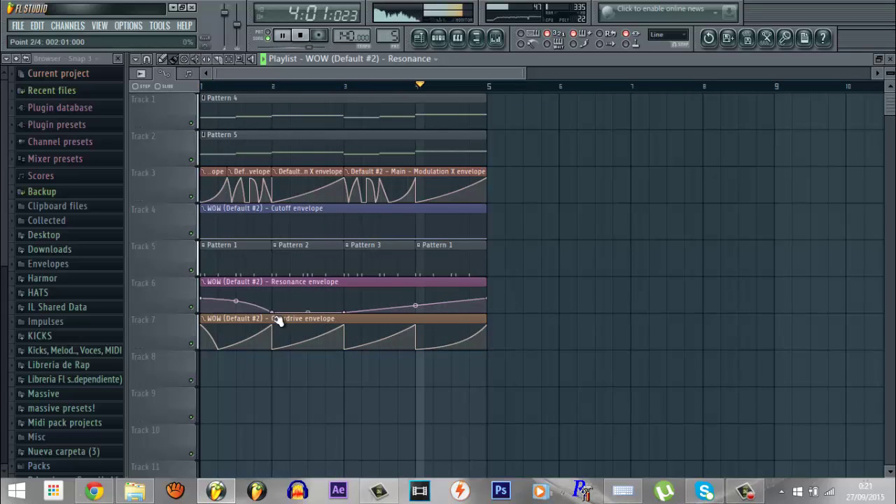
right_click(308, 287)
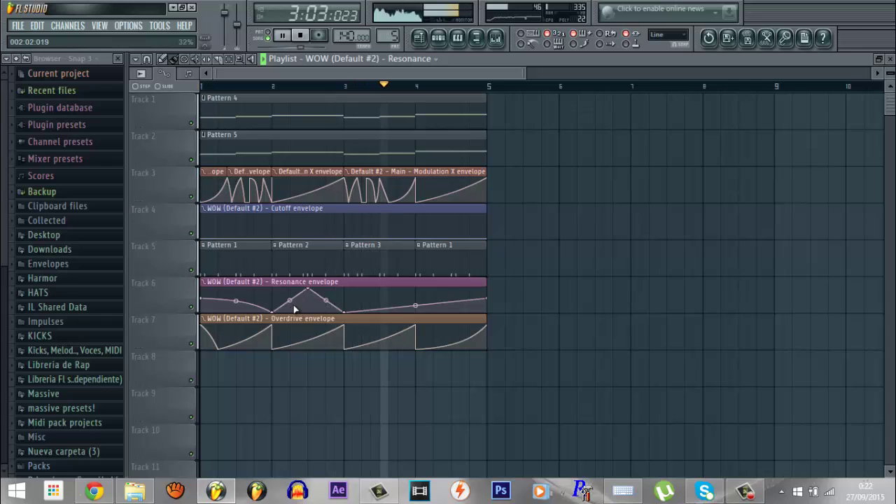
drag(207, 305, 203, 287)
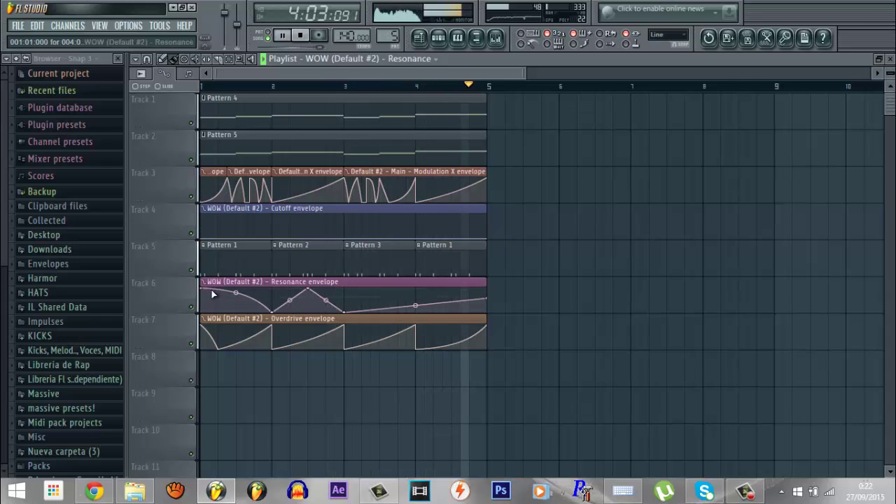
Step: Try to drop the Resonance envelope to zero partway through bar 1
right_click(229, 311)
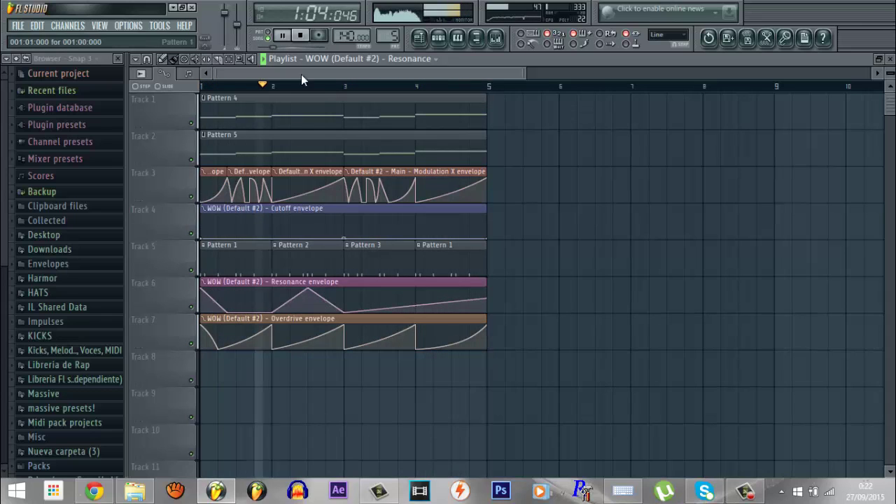
click(301, 37)
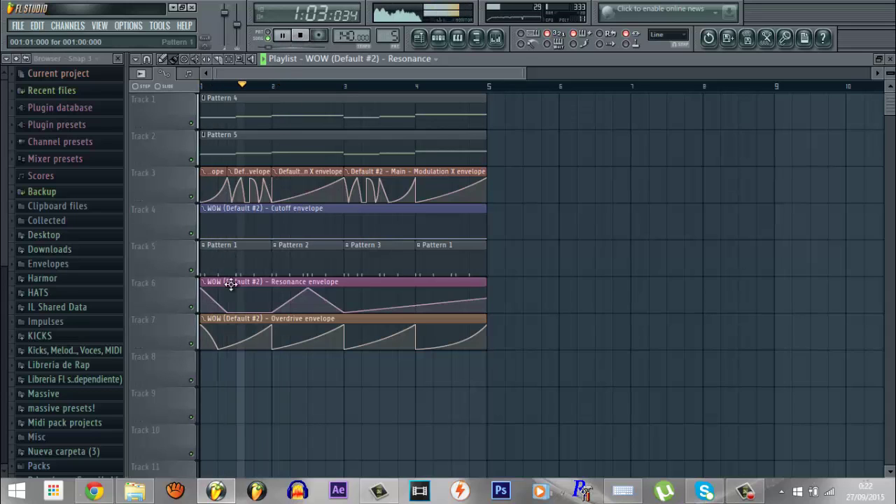
right_click(229, 312)
click(250, 289)
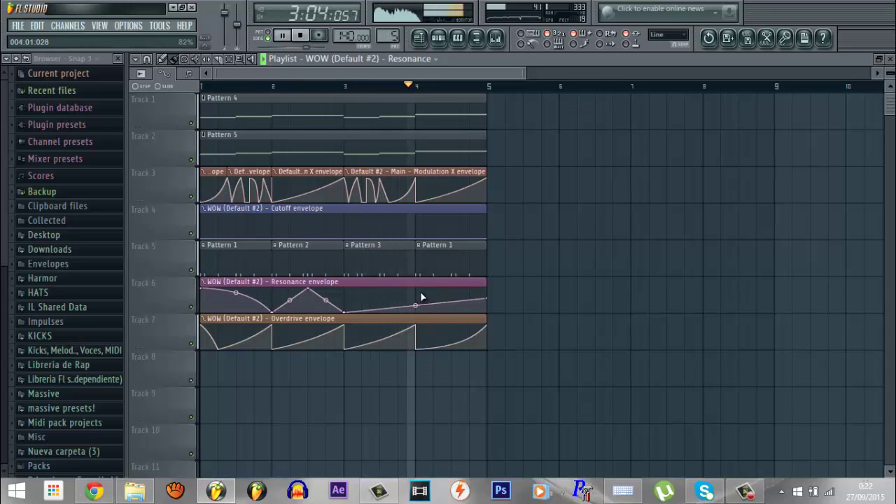
Step: Make the Resonance envelope peak at bar 4, drop straight to zero and curve back up to maximum by bar 5
drag(417, 302, 415, 280)
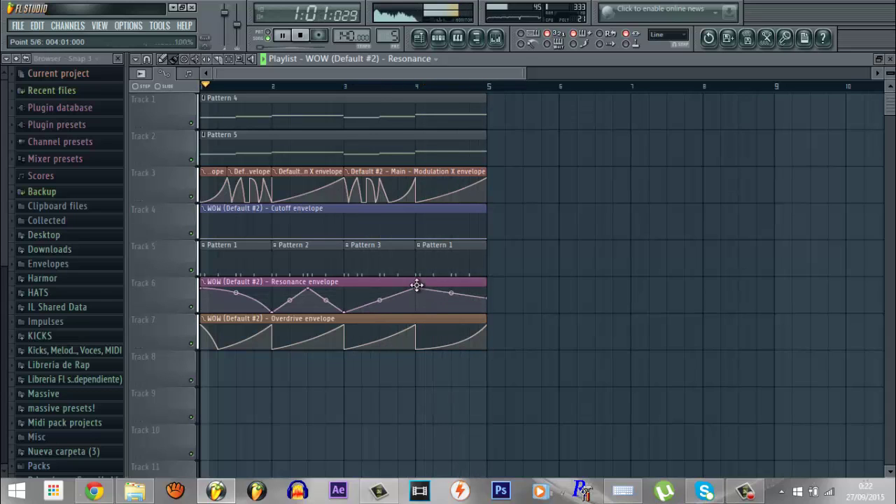
drag(451, 304, 475, 287)
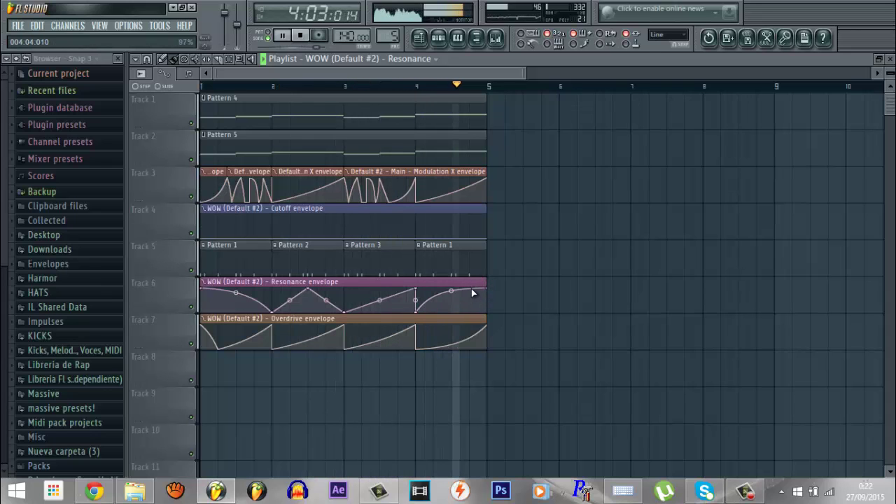
Step: Shape the Cutoff envelope to peak at bar 2, stay at zero from bar 3 to 4, and jump to maximum at bar 4 before falling
right_click(273, 227)
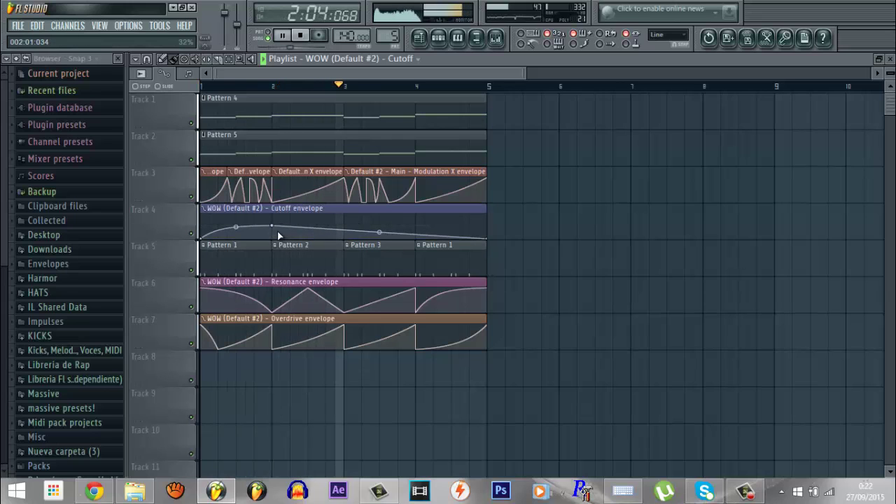
right_click(345, 239)
right_click(307, 237)
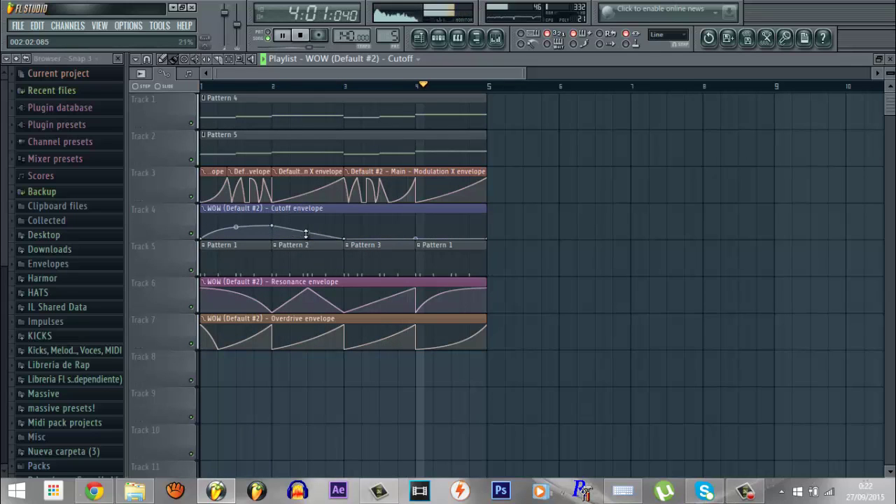
drag(277, 229, 236, 226)
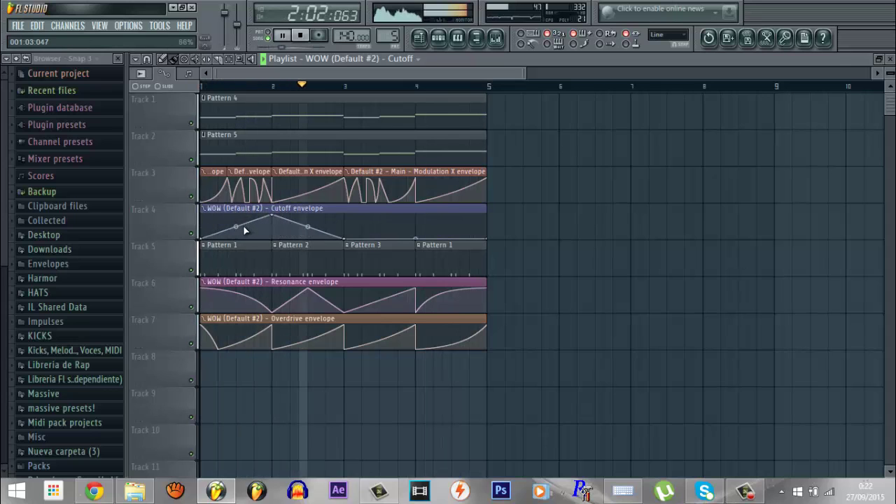
right_click(418, 213)
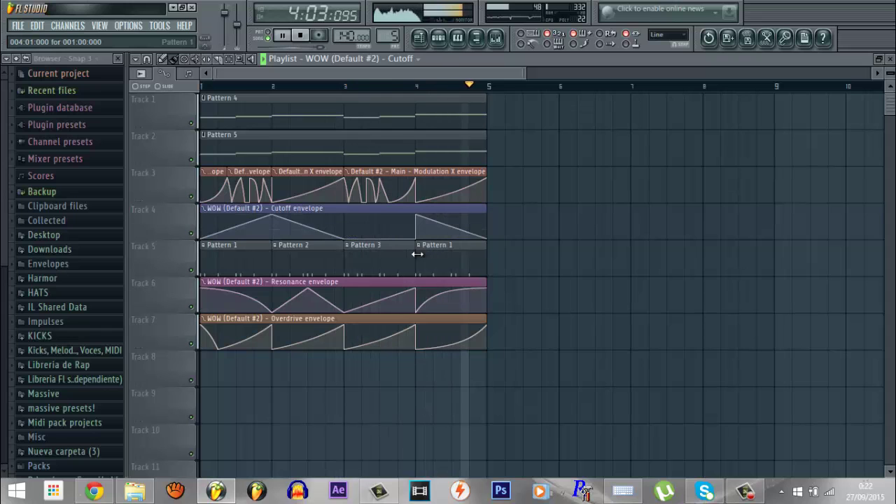
Step: Add Fruity Delay 2 to slot 3 of the Default #2 mixer track and return to the playlist
click(439, 39)
click(495, 40)
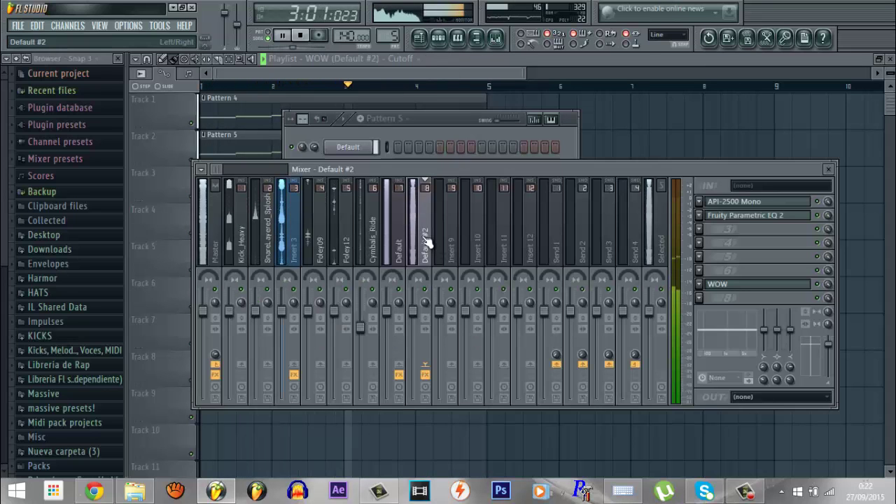
click(703, 228)
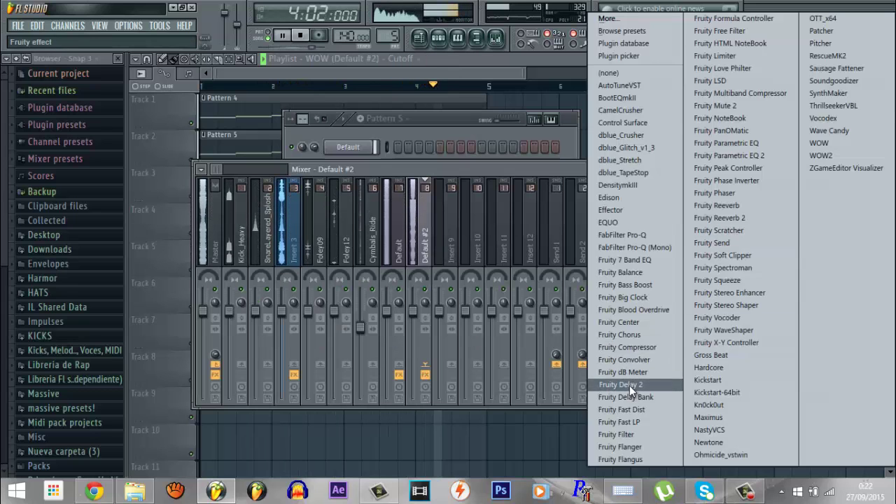
click(628, 384)
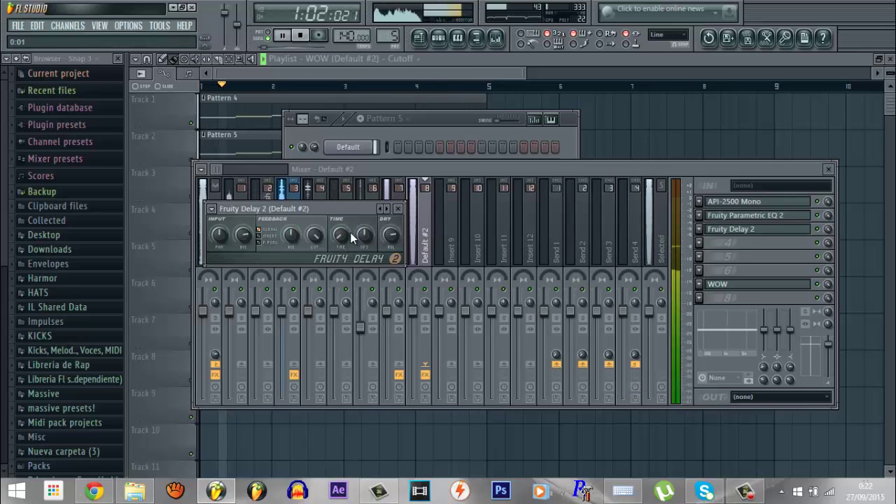
click(398, 208)
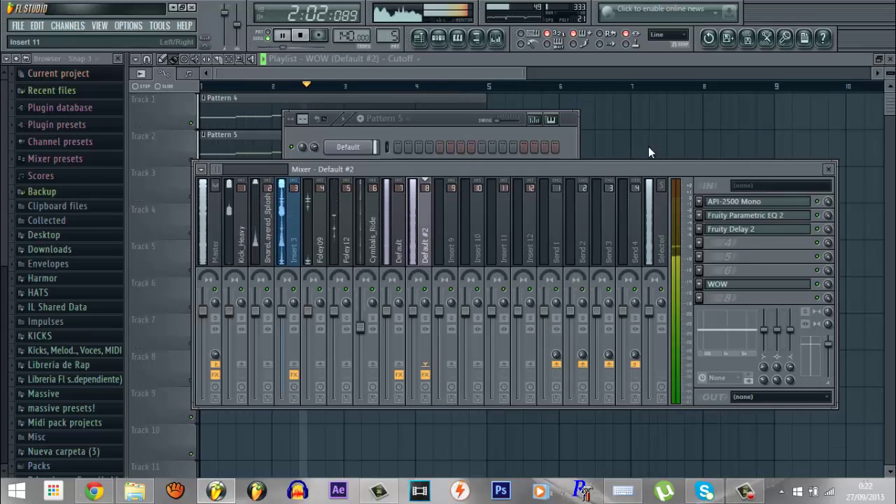
click(828, 169)
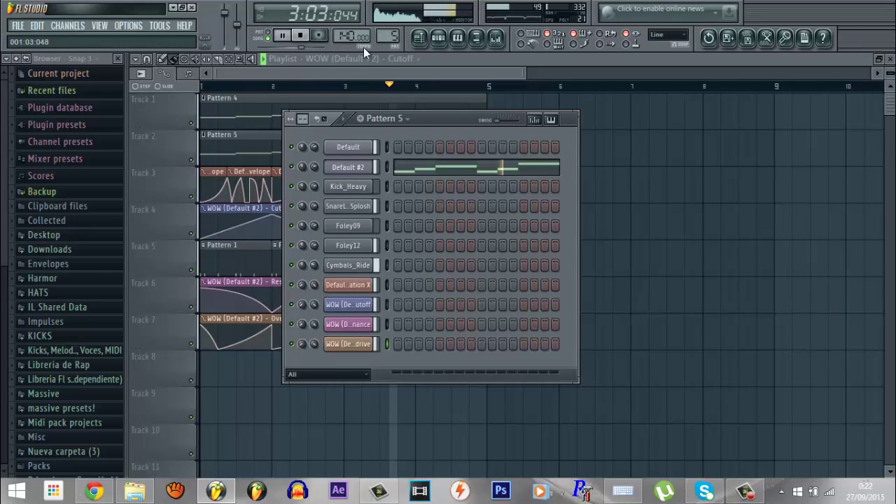
click(356, 80)
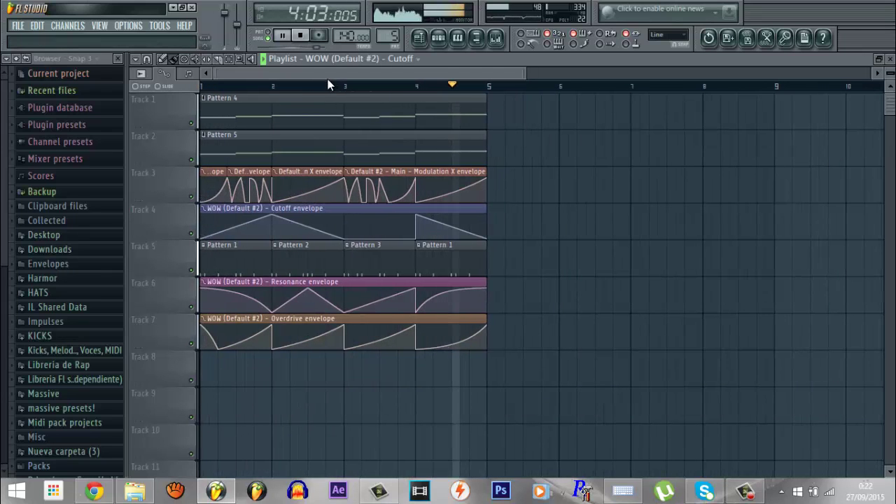
Step: Add OTT_x64 to slot 8 of the Default #2 mixer track and set its Depth to 32 %
click(496, 38)
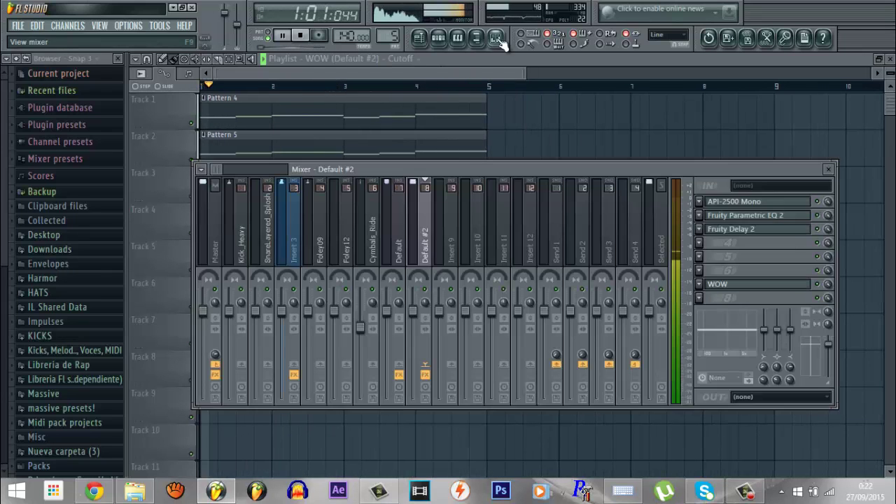
click(700, 297)
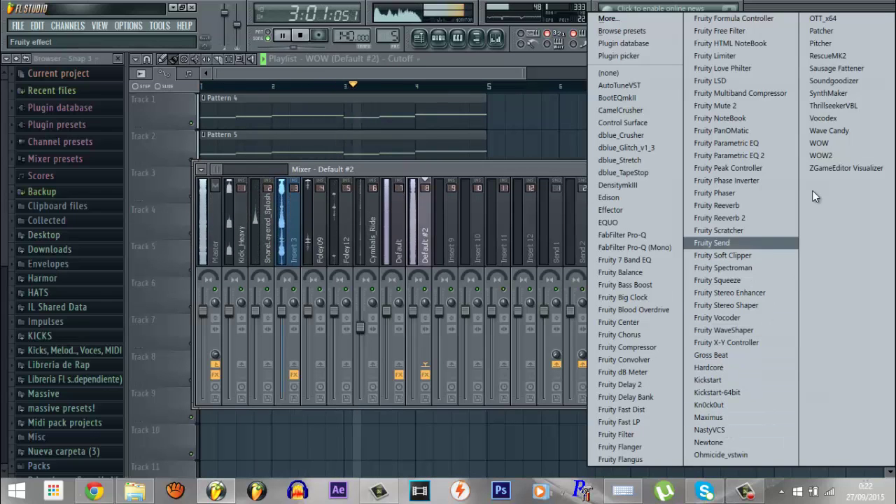
click(824, 20)
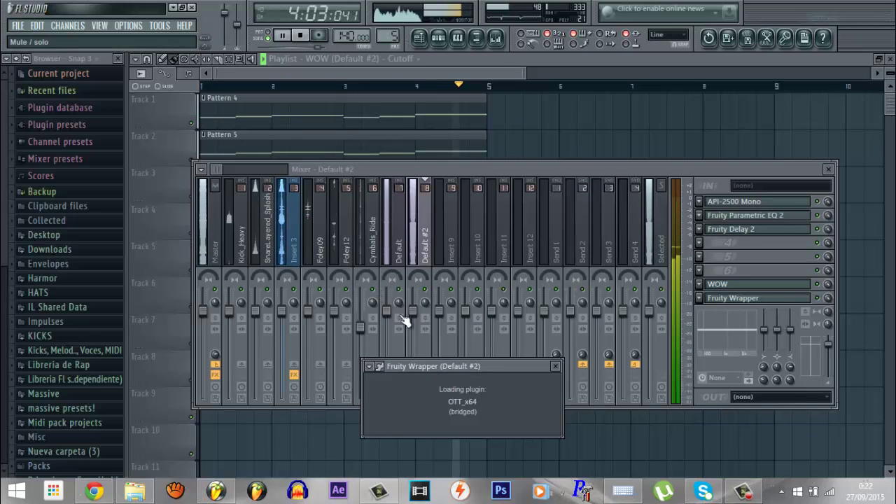
drag(479, 201, 478, 174)
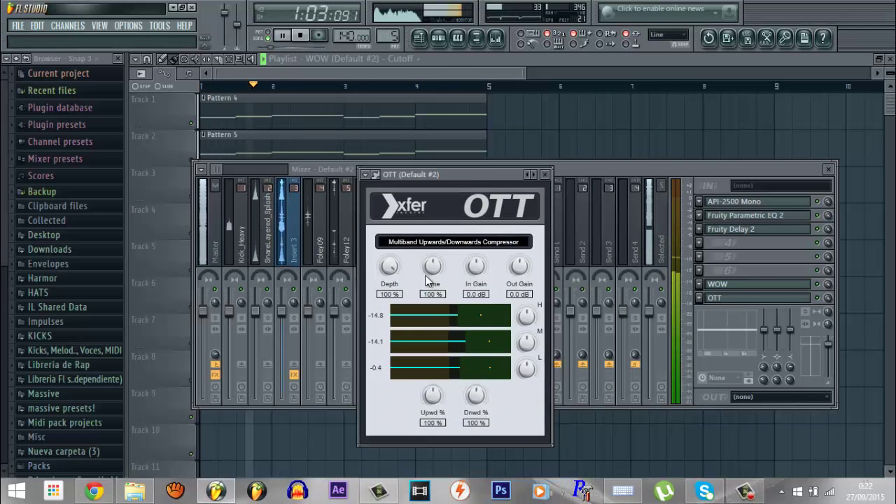
drag(393, 265, 393, 347)
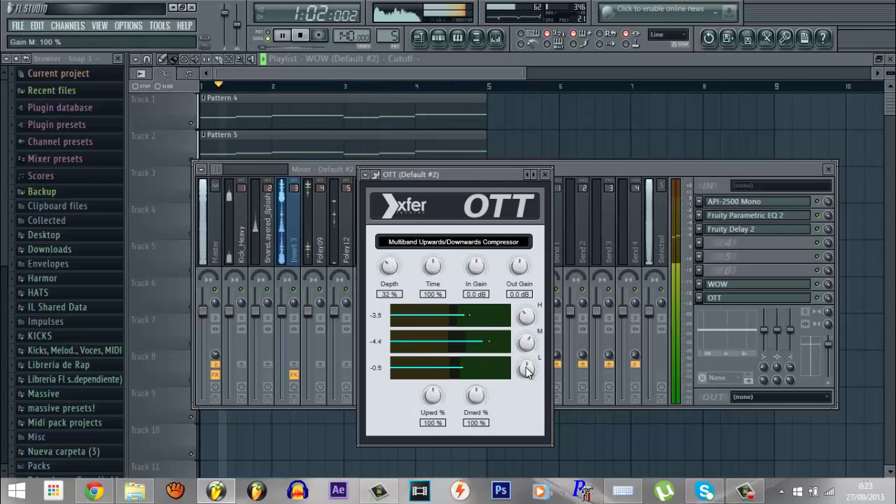
click(545, 174)
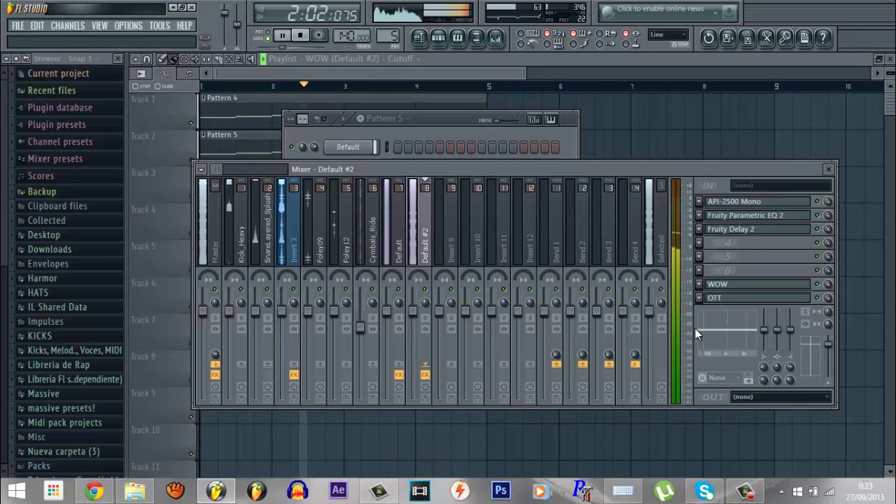
Step: Copy the OTT effect with its settings to slot 3 of the Insert 3 mixer track and adjust its band gains
click(698, 298)
click(726, 280)
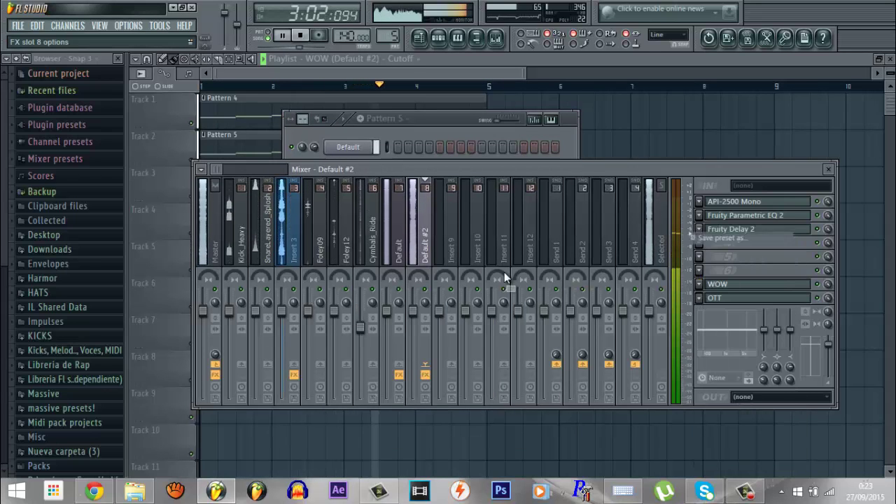
click(287, 235)
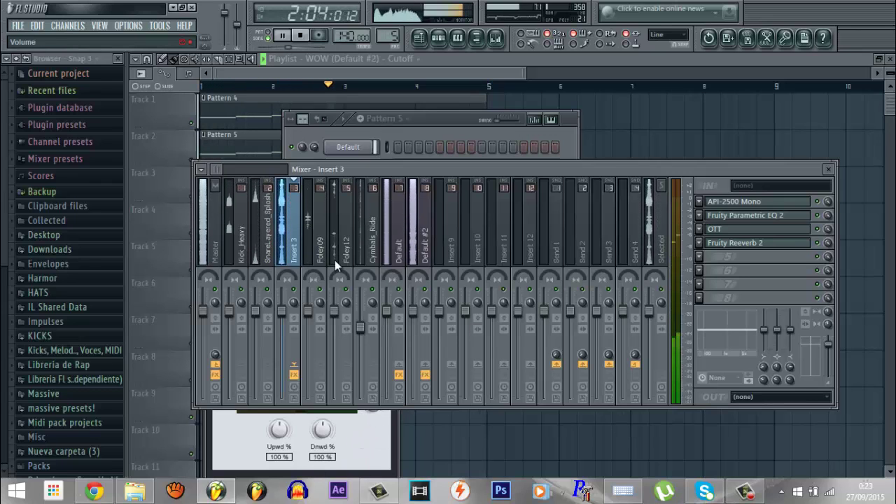
click(706, 229)
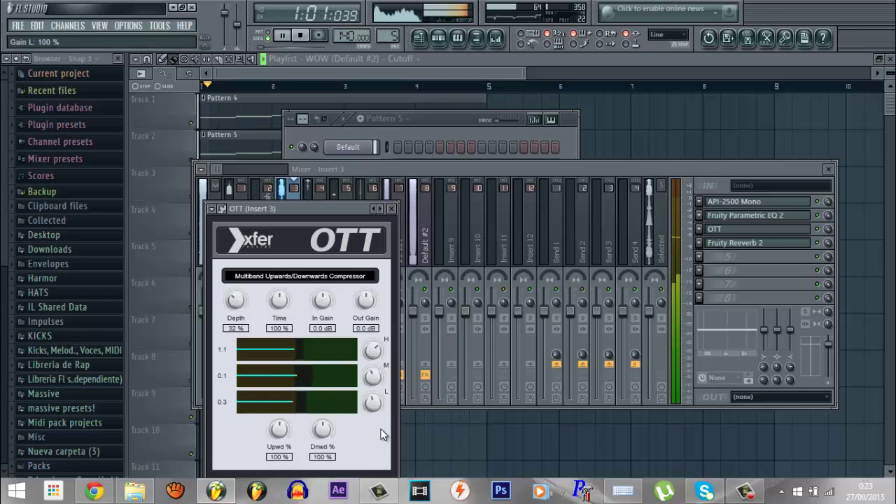
click(391, 208)
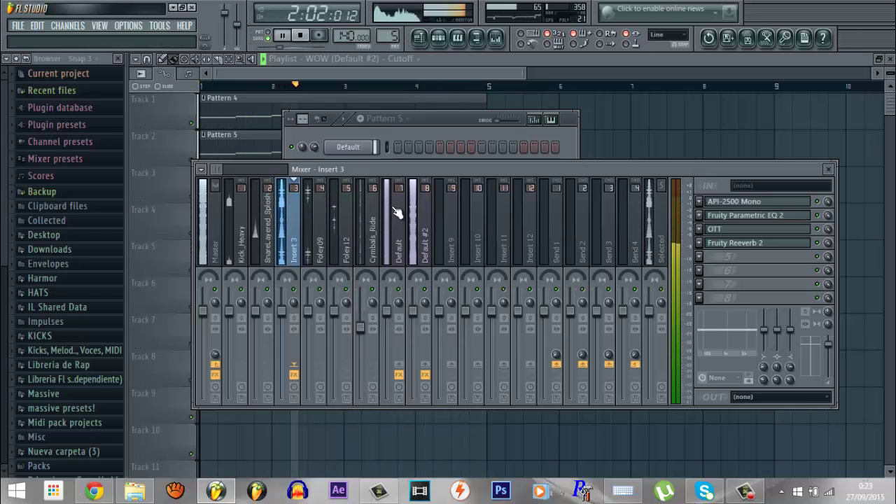
Step: Add Ohmicide_vstwin to slot 6 of the Default #2 mixer track, audition it, and stop playback
click(418, 231)
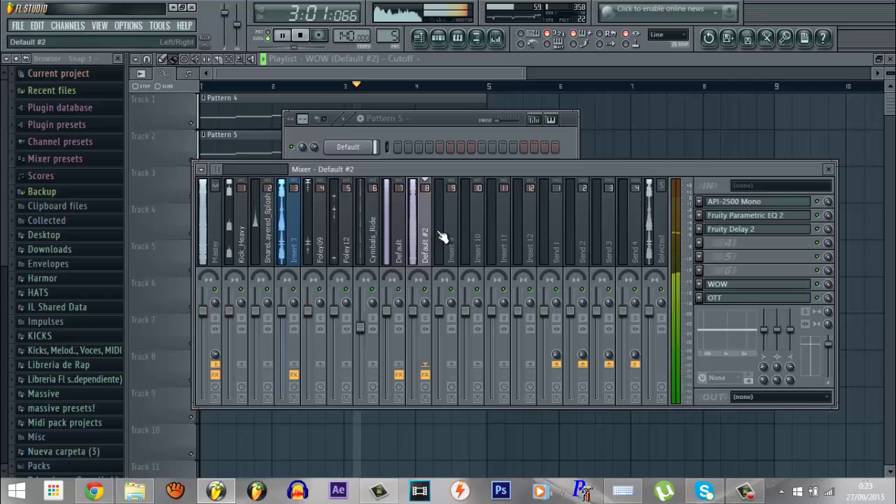
click(699, 269)
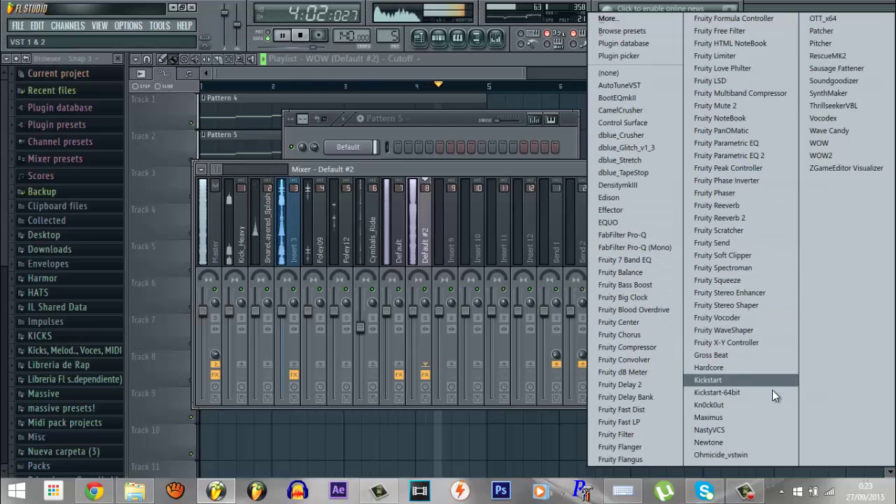
click(739, 453)
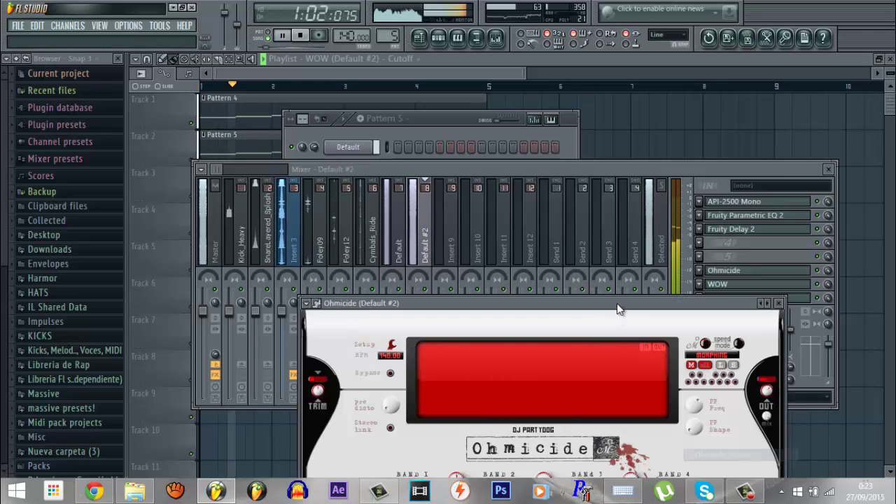
drag(617, 303, 607, 126)
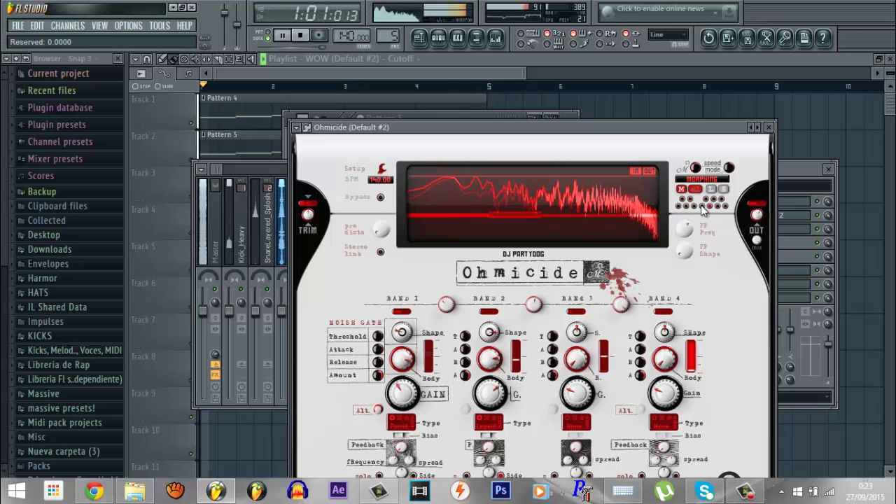
click(303, 36)
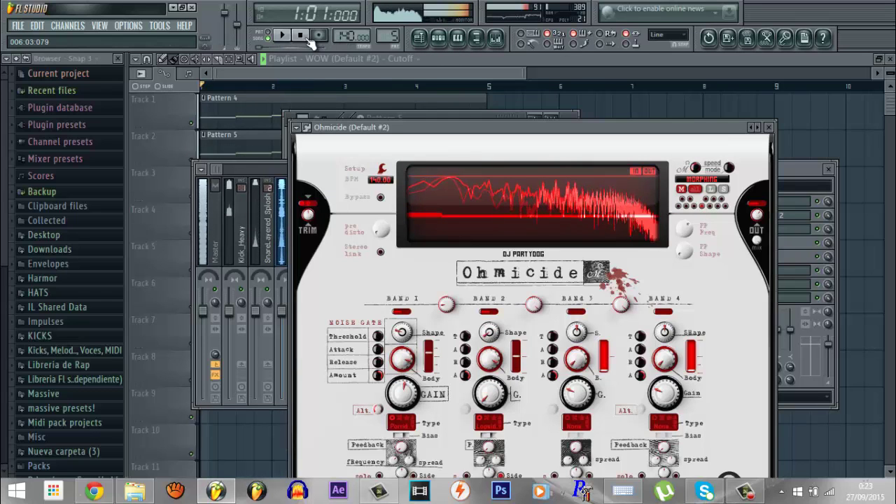
click(768, 128)
Step: Add Edison to slot 3 of the Master mixer track
click(210, 236)
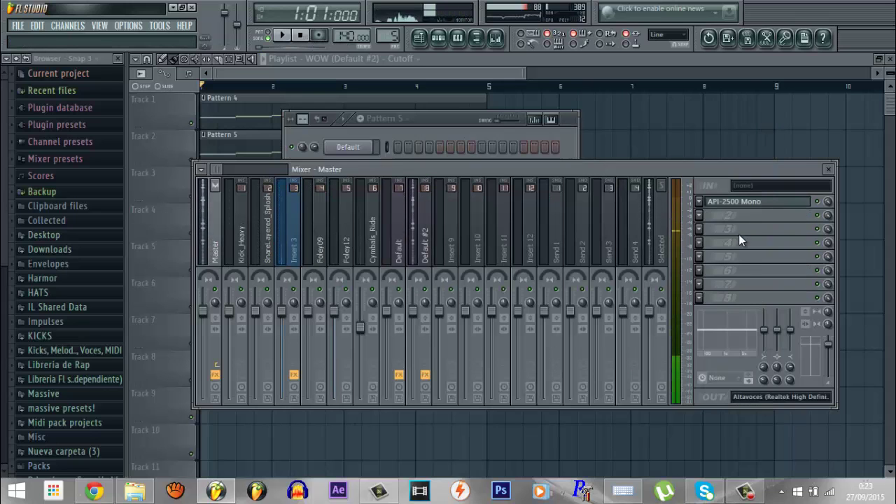
click(703, 230)
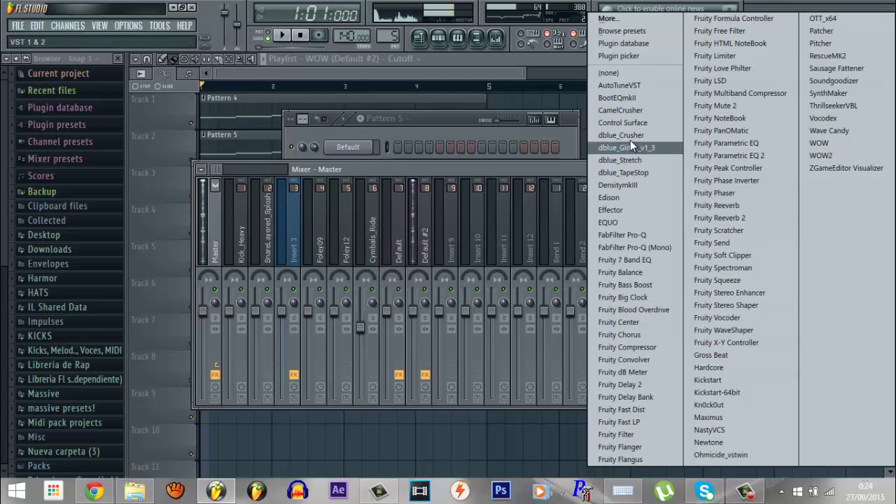
click(637, 199)
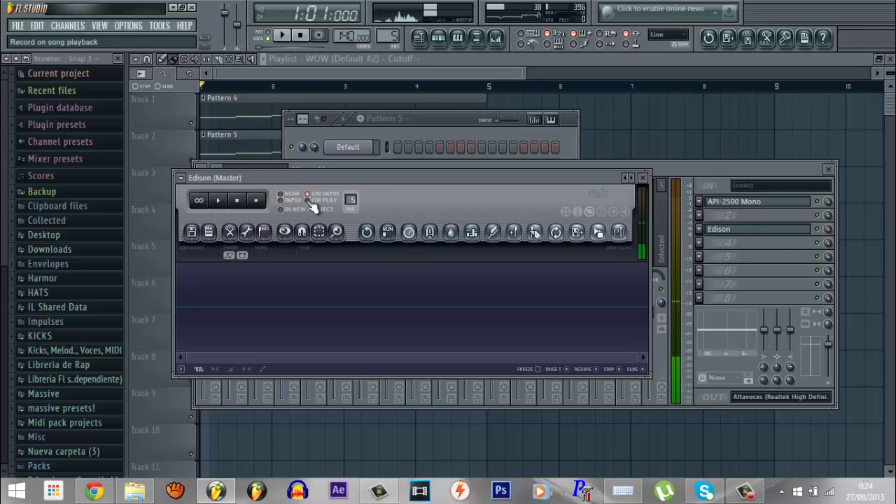
Step: Record the song playback from bar 1 into the Master track's Edison in On Play mode, and end the recording after one pass
click(282, 35)
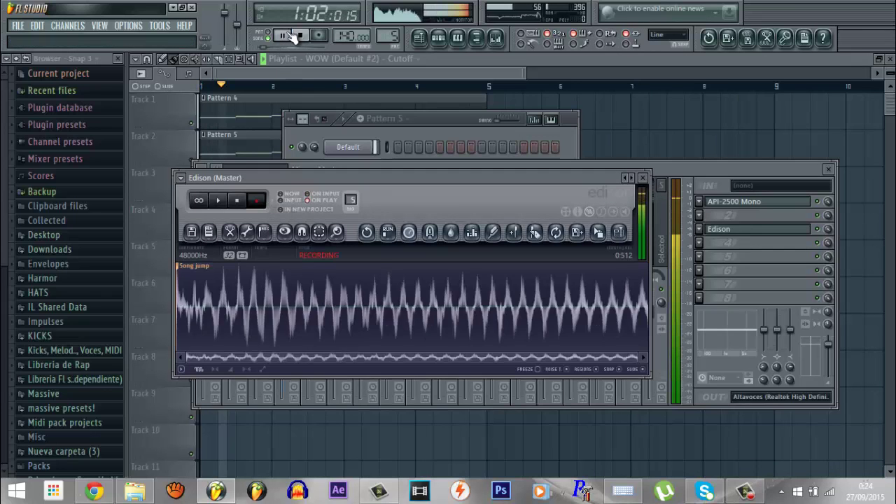
click(354, 74)
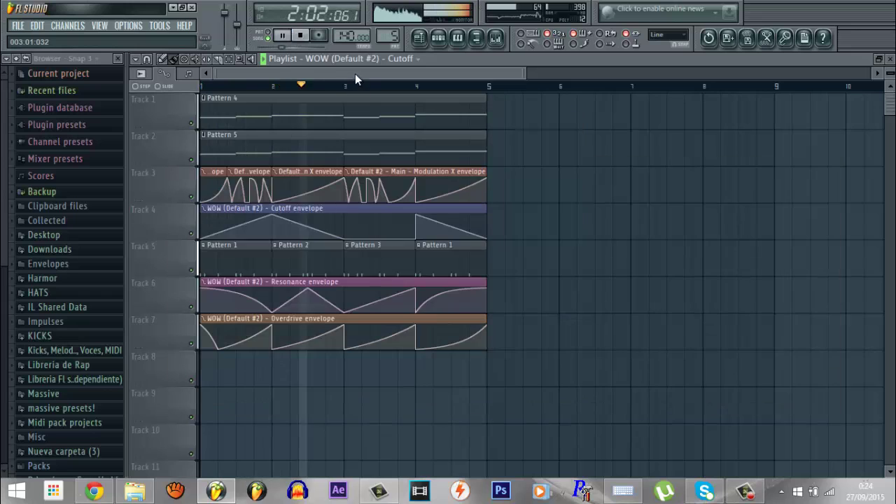
scroll(341, 99, down, 2)
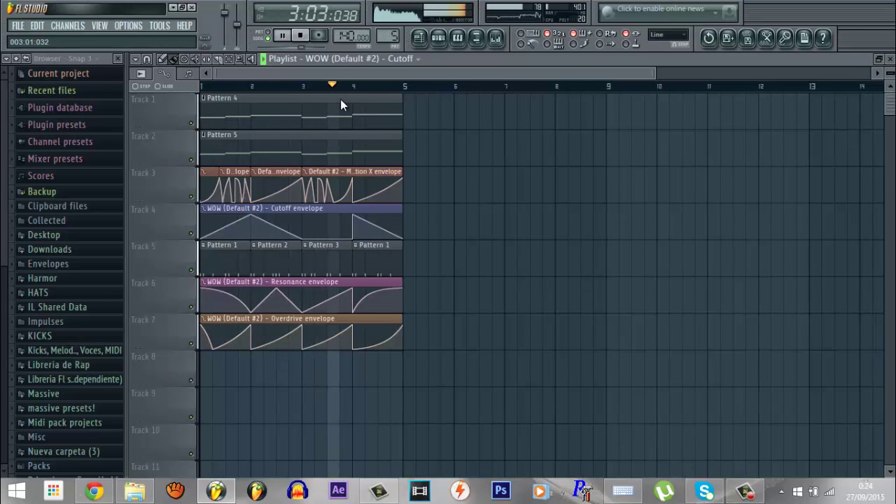
click(300, 36)
click(497, 39)
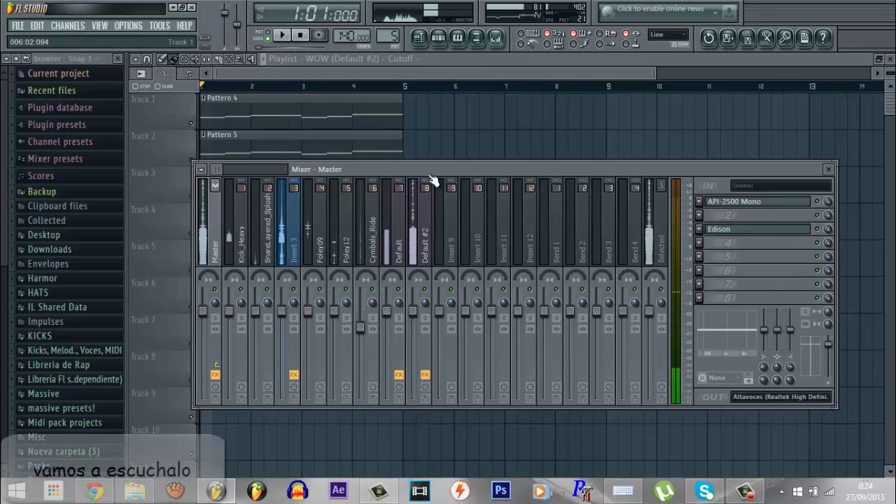
click(740, 231)
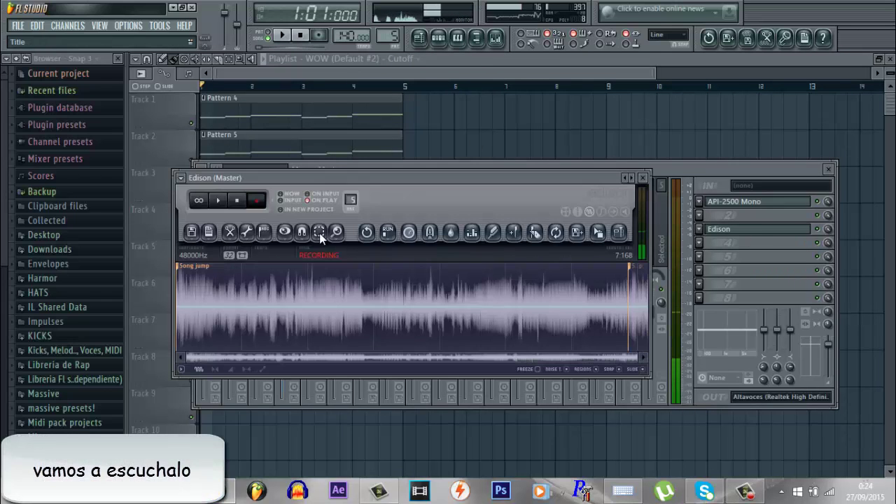
click(235, 200)
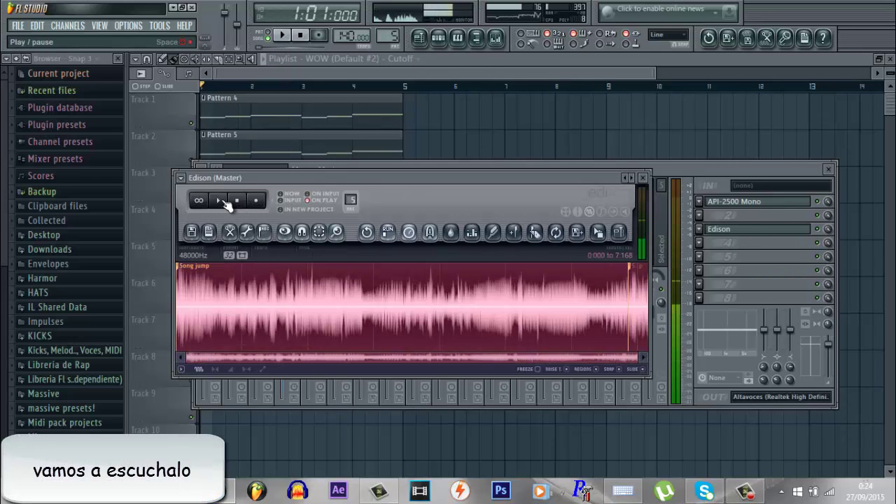
Step: Trim the recording's tail from the second Song jump marker onward and play back the trimmed audio in Edison
click(629, 265)
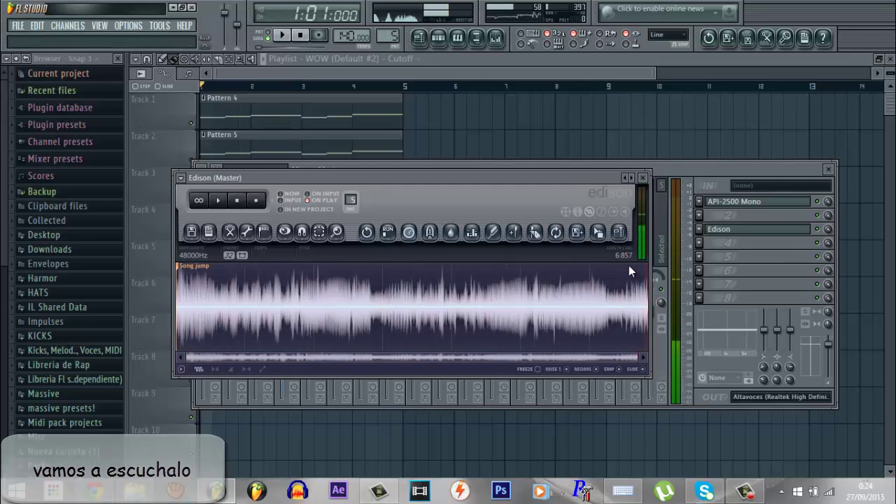
click(219, 201)
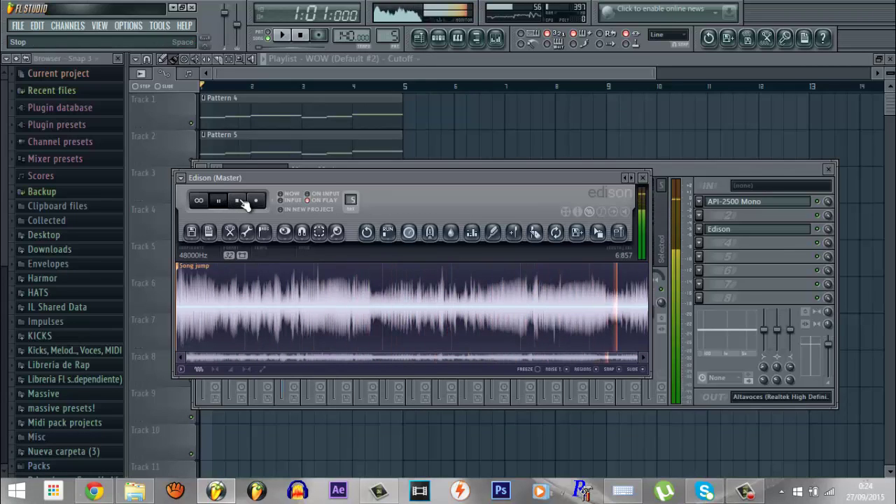
click(239, 200)
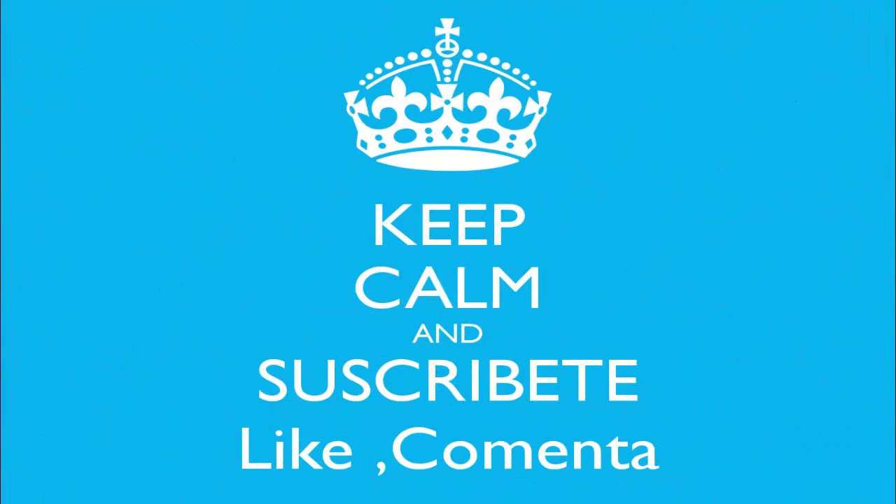